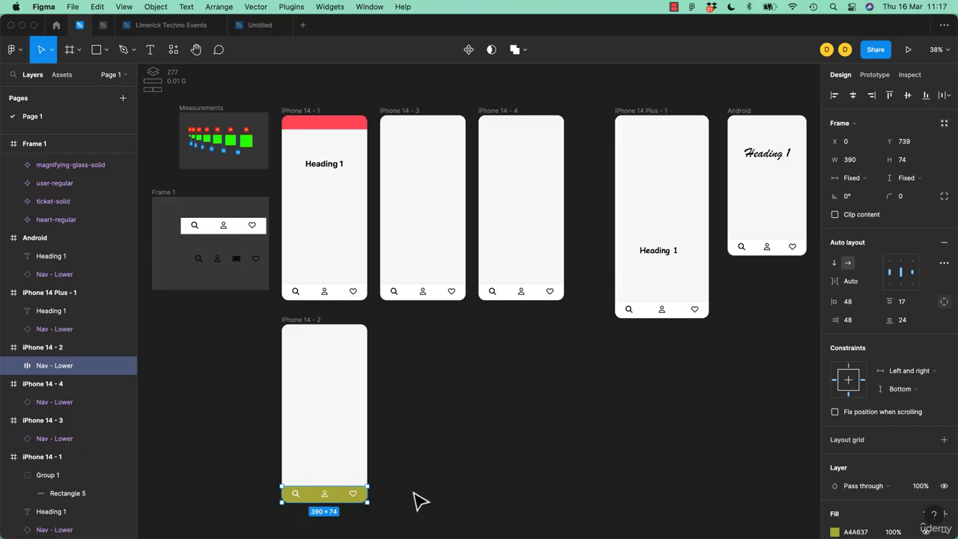
Step: Try pasting the lower navigation onto iPhone 14 - 2's olive bar and iPhone 14 - 1's red header, and undo both pastes
key("super+v")
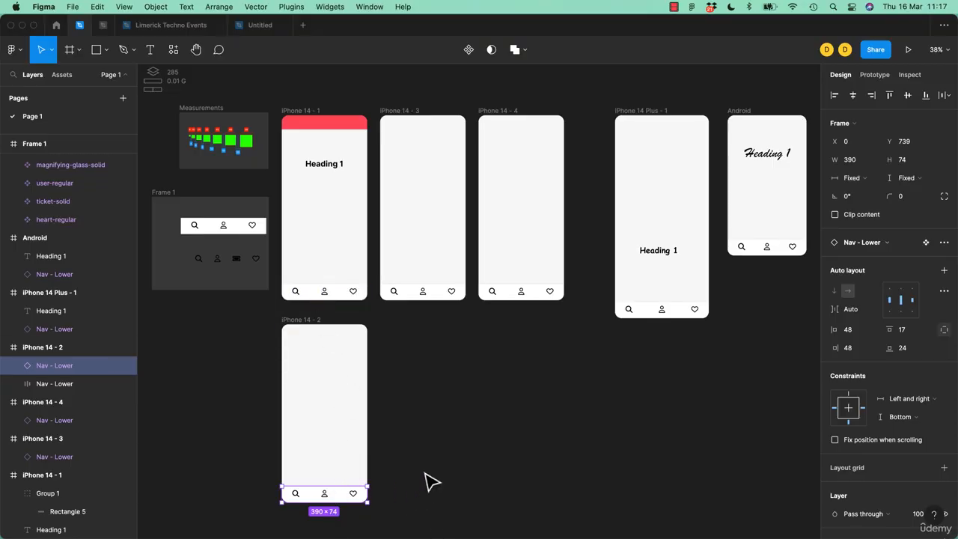
left_click(333, 124)
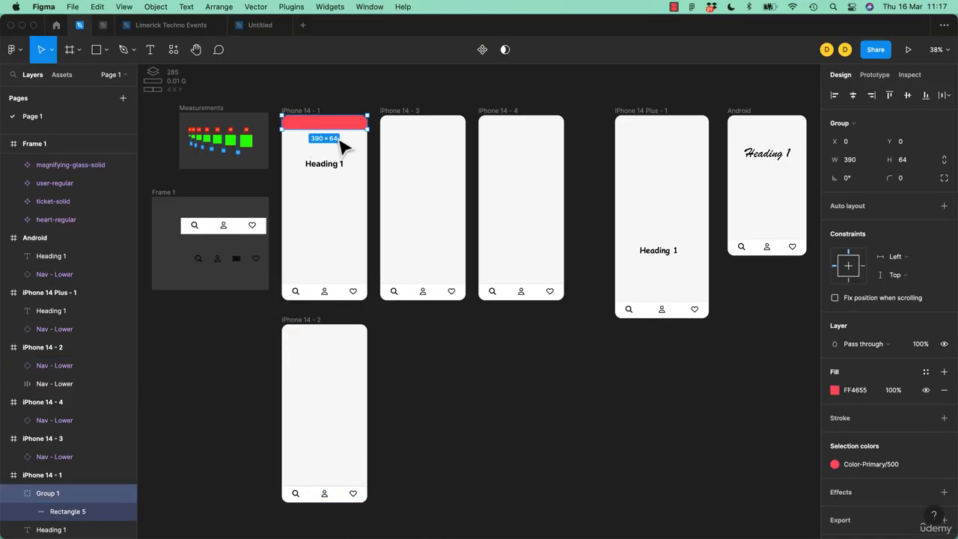
key("super+v")
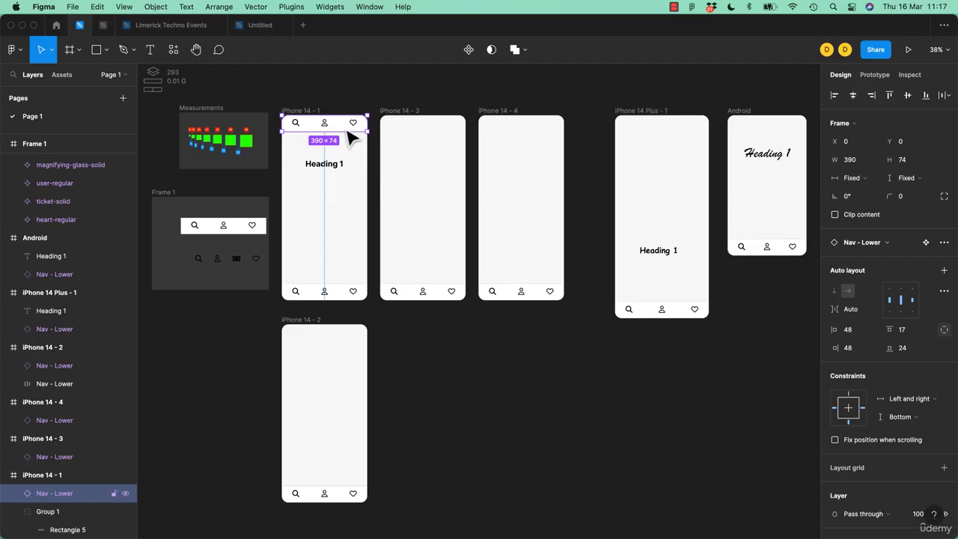
left_click_drag(354, 132, 369, 172)
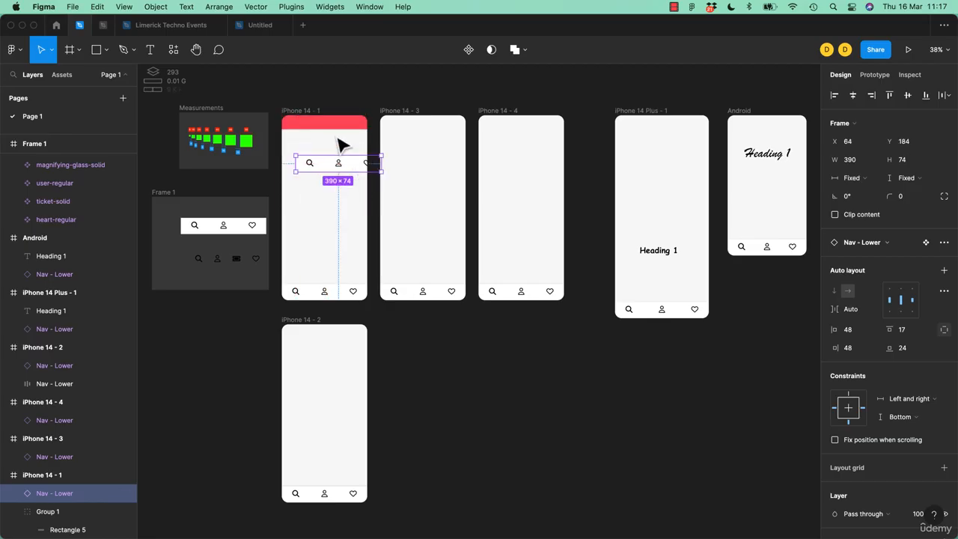
key("super+z")
key("super+z")
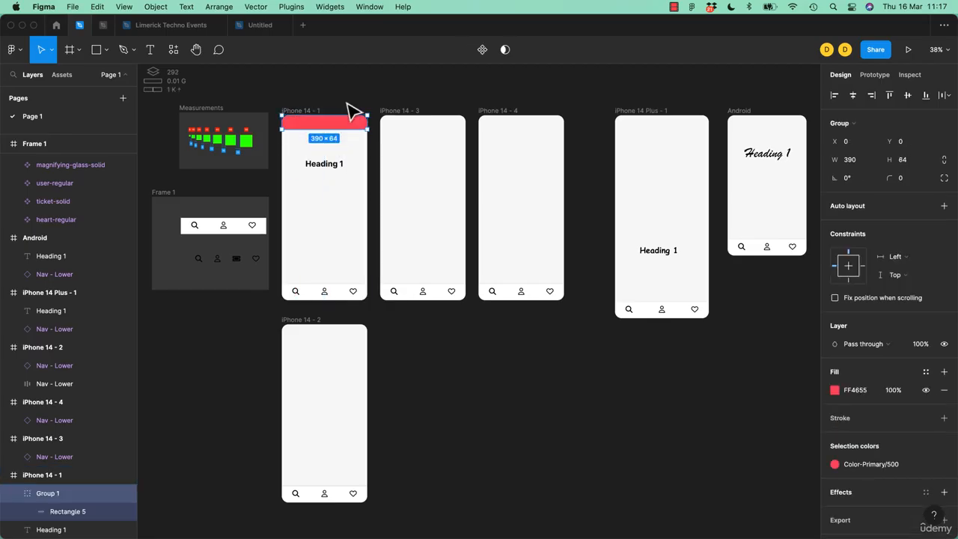
key("super+z")
key("super+z")
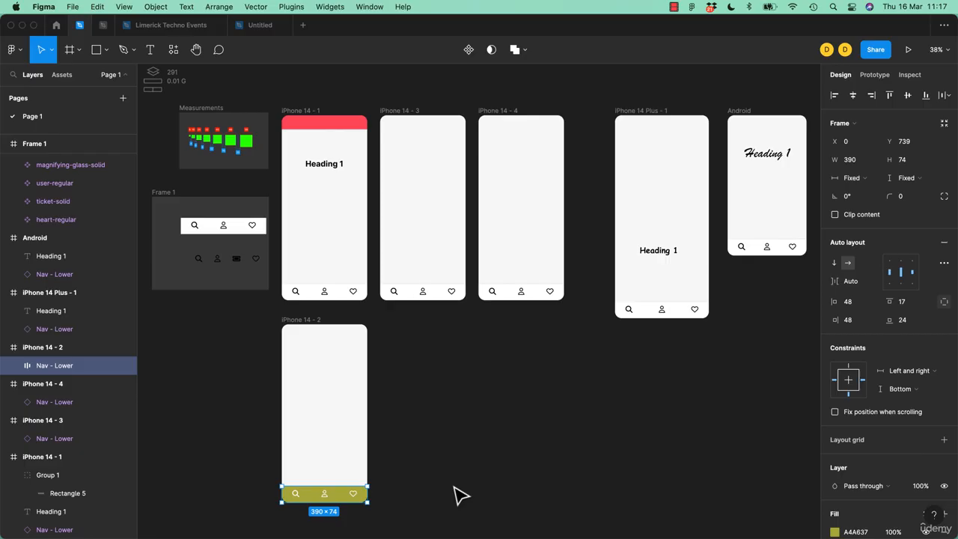
Step: Replace the olive navigation bar in iPhone 14 - 2 with the copied Nav - Lower component
key("super+z")
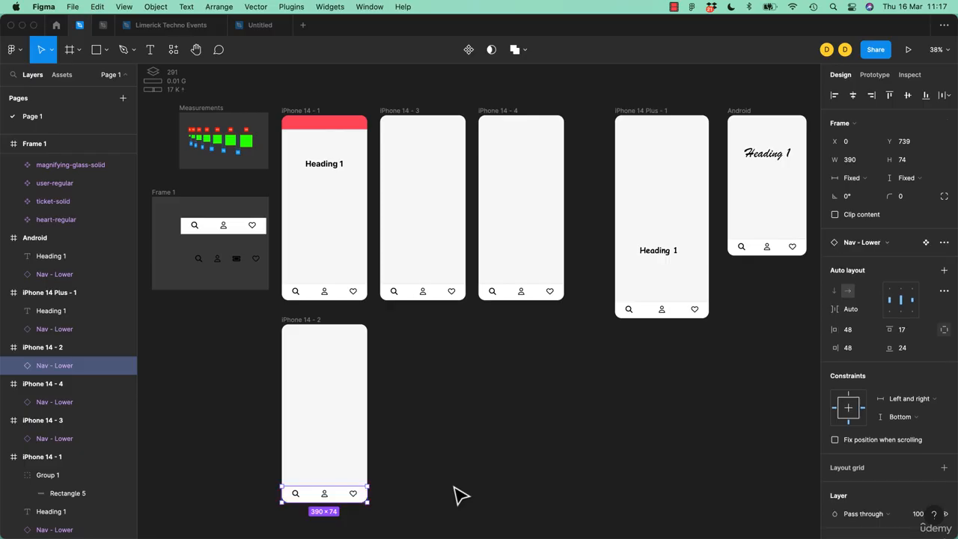
left_click(449, 497)
left_click_drag(341, 500, 397, 431)
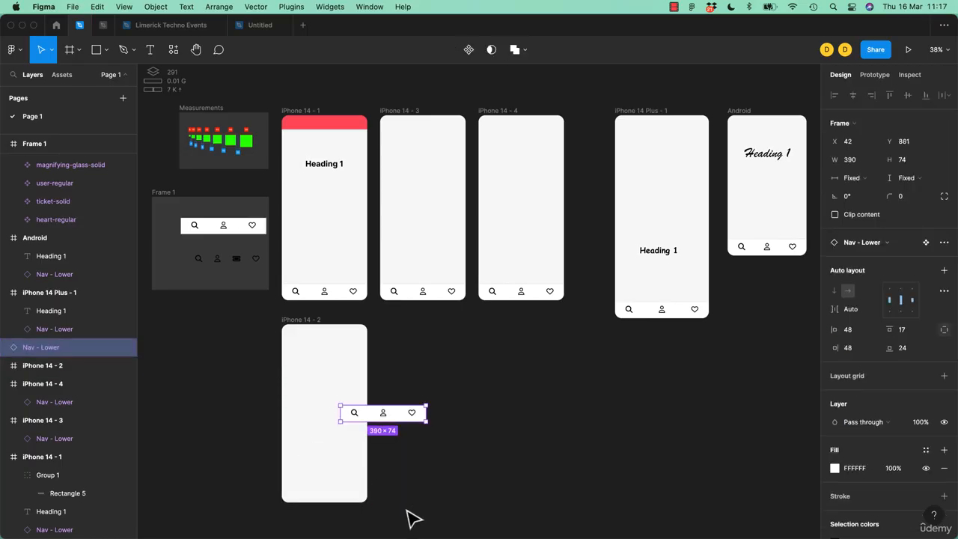
key("super+z")
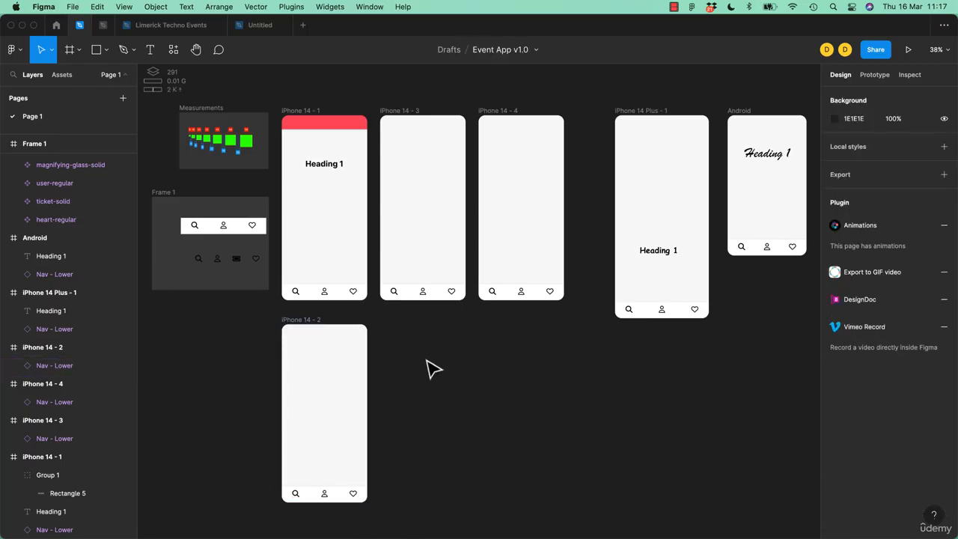
Step: Paste the text properties of the iPhone 14 - 1 heading onto the iPhone 14 Plus - 1 heading
left_click(329, 166)
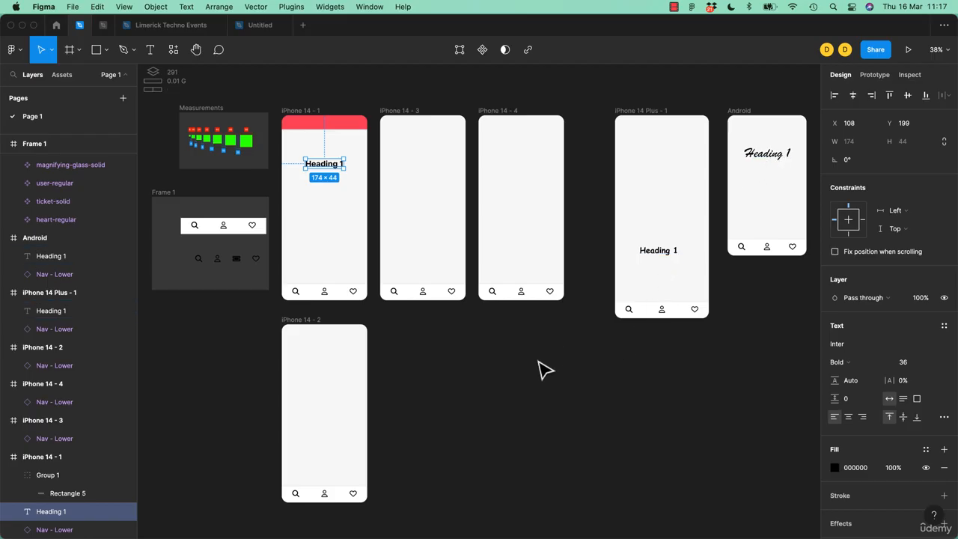
left_click(658, 250)
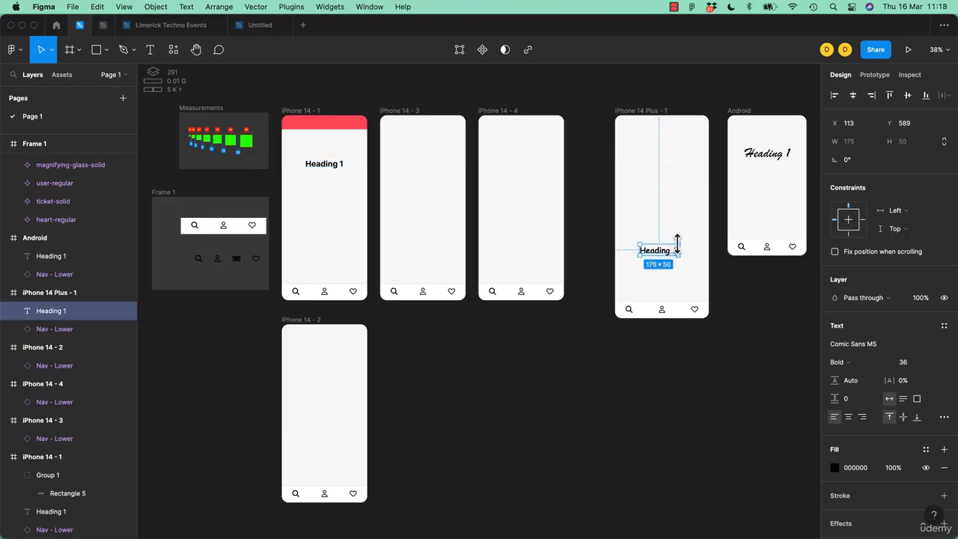
key("super+v")
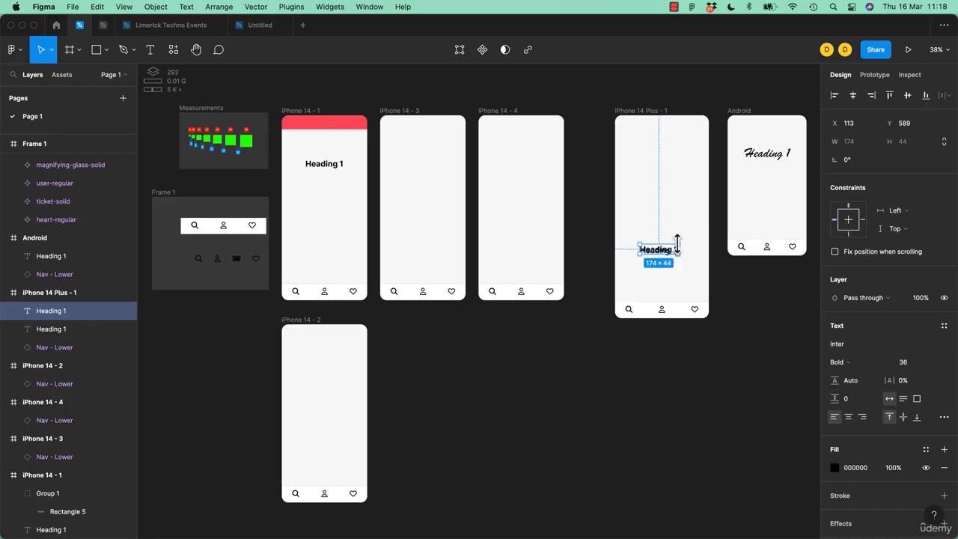
key("super+z")
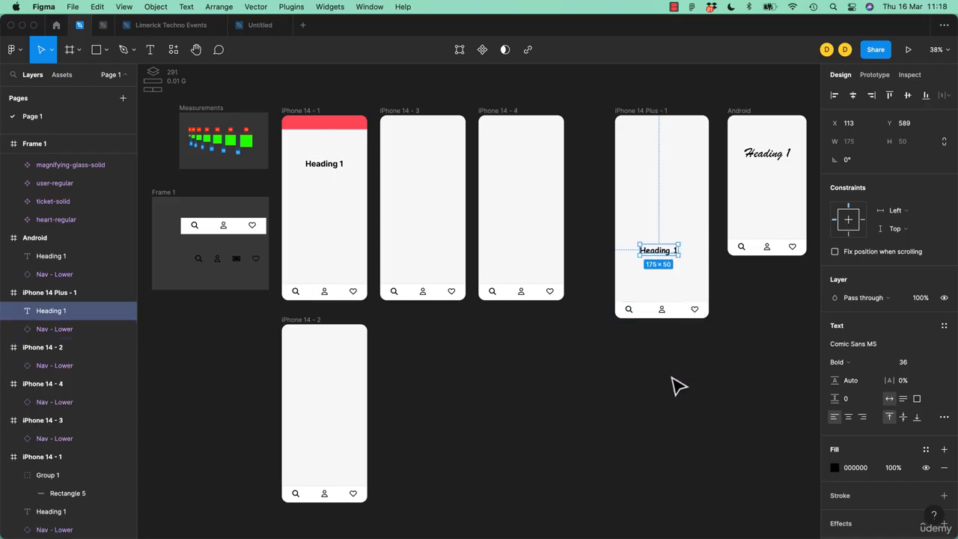
key("super+alt+v")
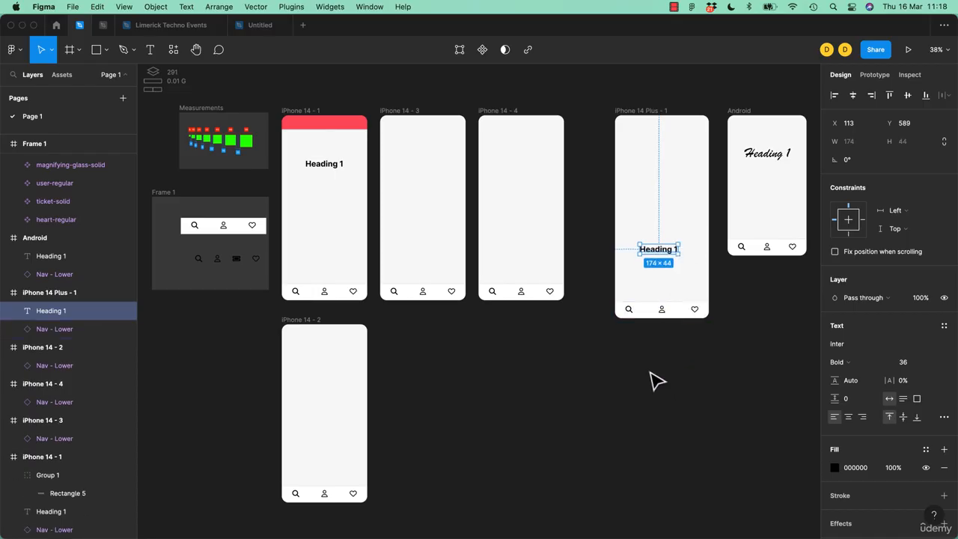
Step: Try pasting a copy of the iPhone 14 - 1 heading into iPhone 14 Plus - 1, and undo that frame's heading changes
left_click(316, 169)
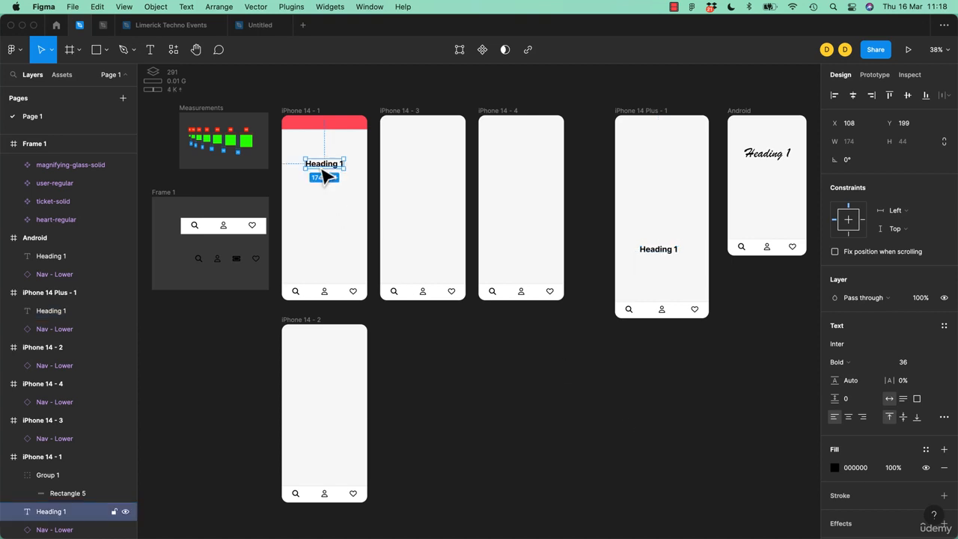
key("super+c")
left_click(663, 121)
key("super+v")
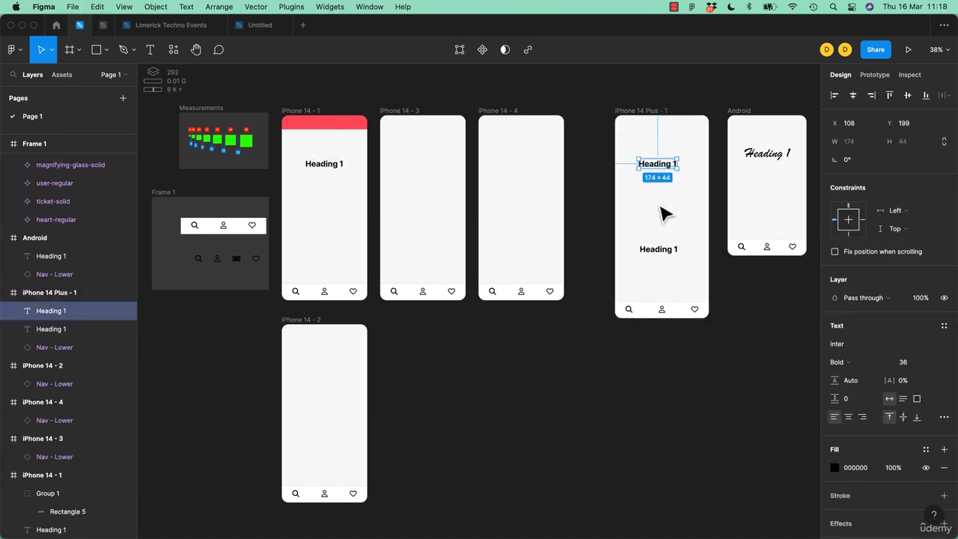
key("super+z")
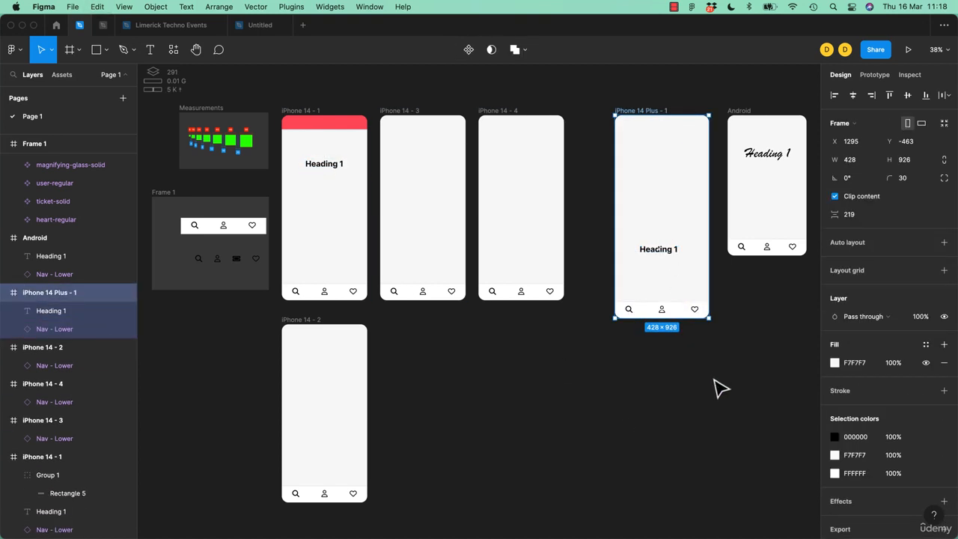
left_click(717, 390)
key("super+z")
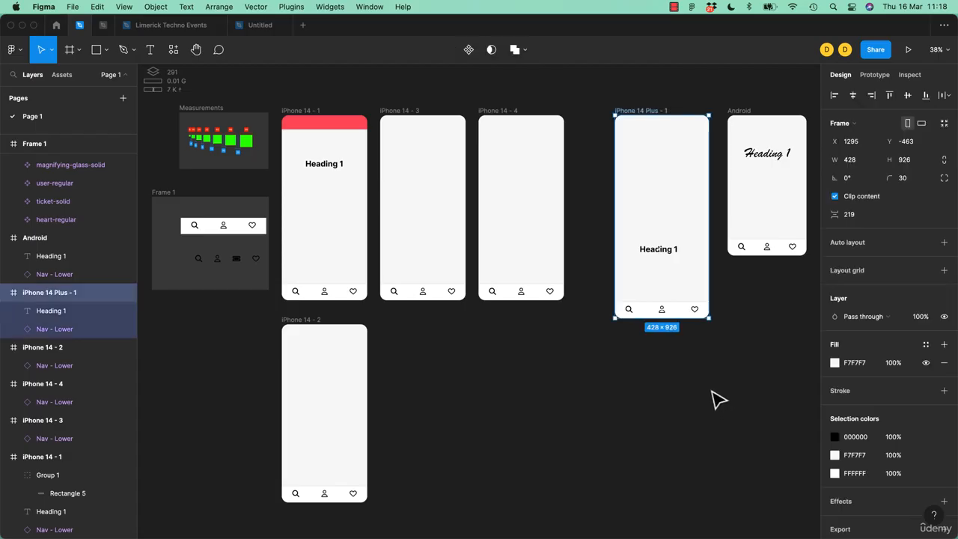
key("super+z")
key("super+z")
key("super+z")
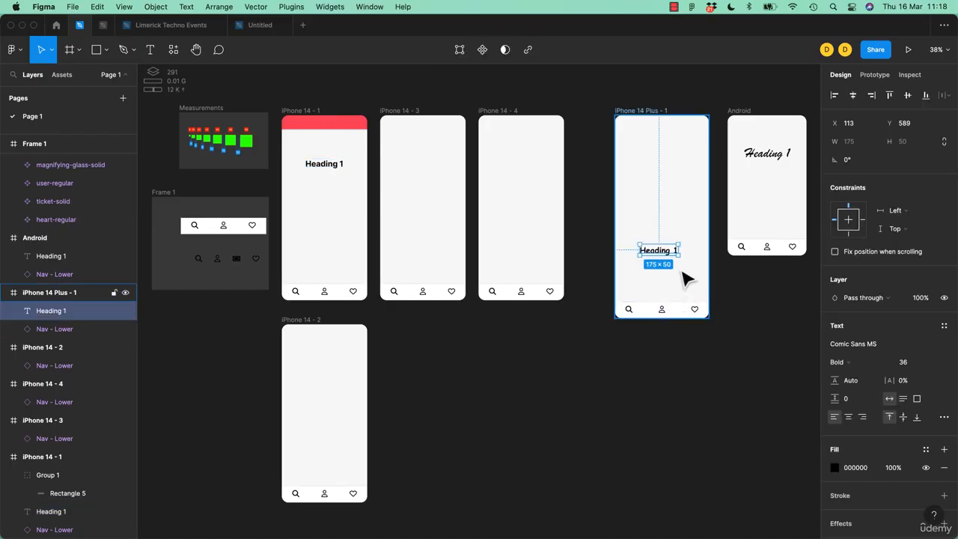
Step: Copy the iPhone 14 - 1 heading's properties onto the headings in both the iPhone 14 Plus - 1 and Android frames
left_click(333, 166)
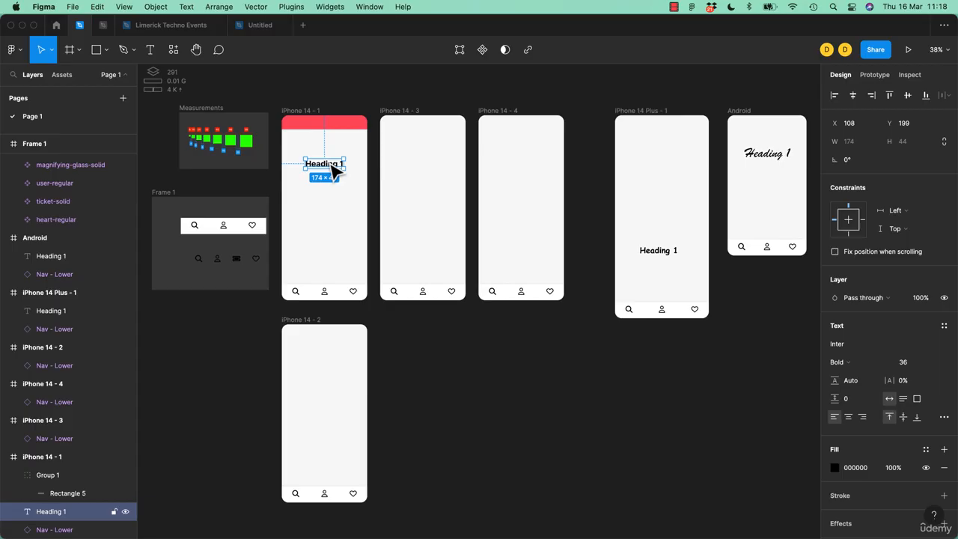
left_click(660, 253)
left_click(765, 157, "shift")
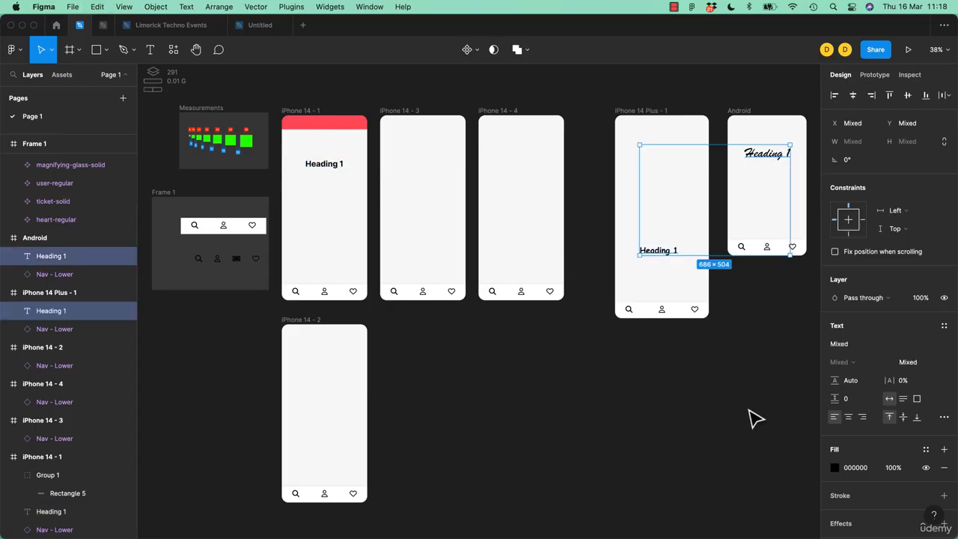
key("super+alt+v")
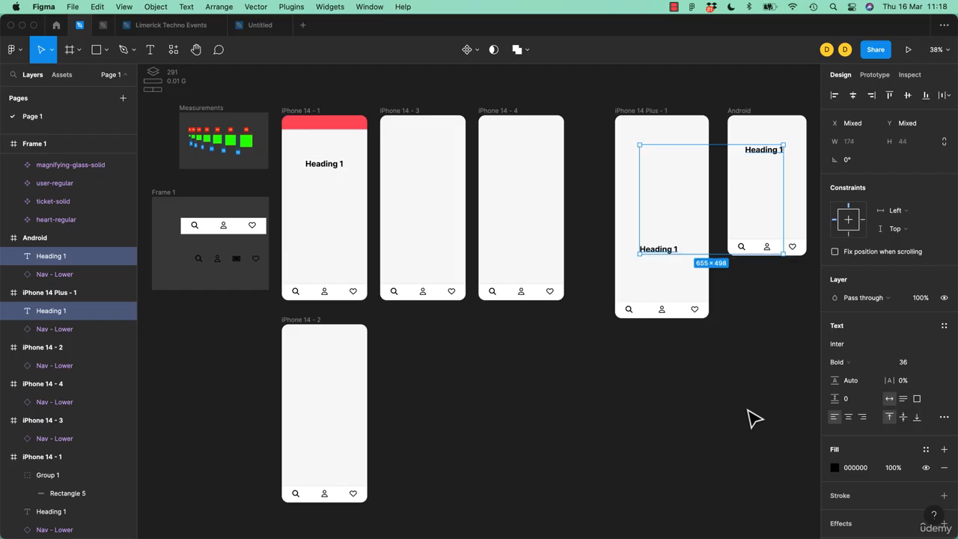
left_click(592, 431)
left_click_drag(657, 250, 670, 270)
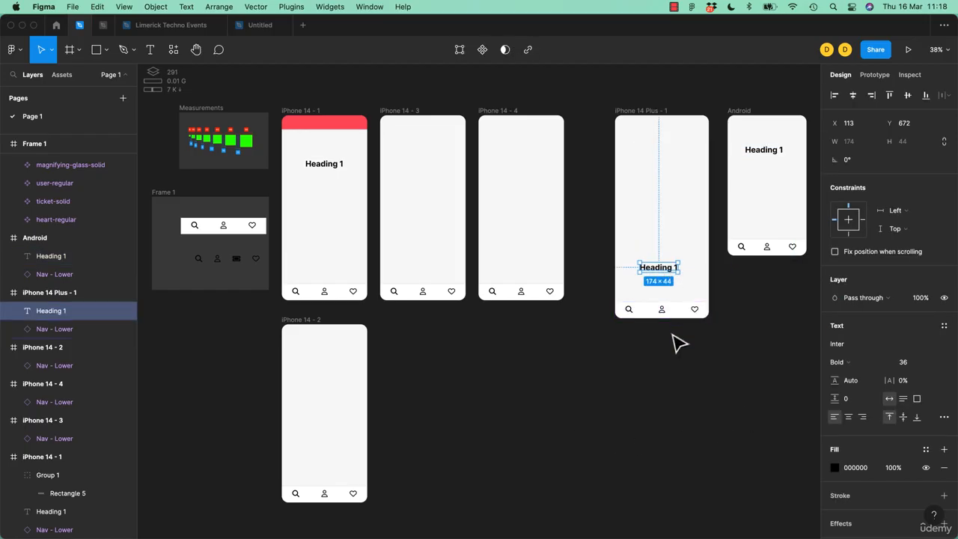
key("super+z")
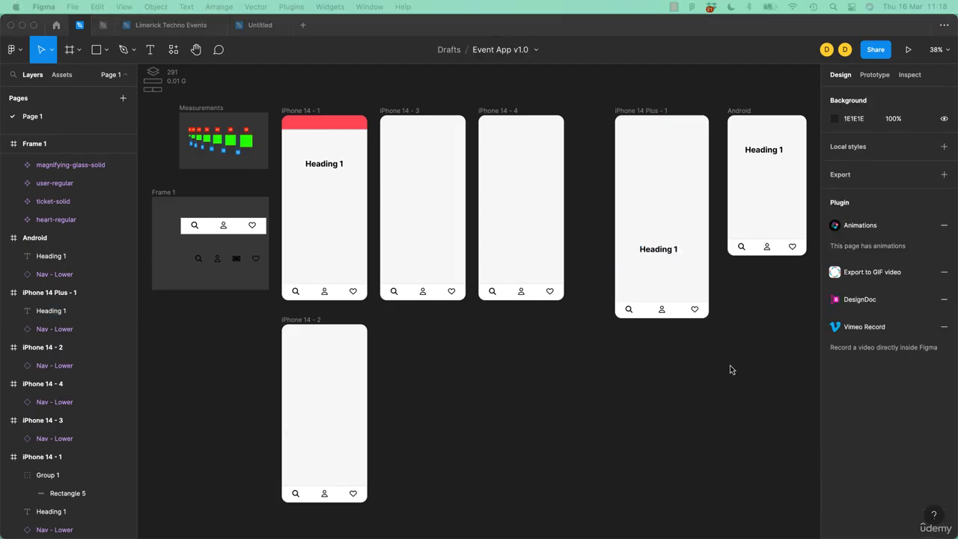
Step: Paste iPhone 14 - 1's red header group into the iPhone 14 - 3, iPhone 14 - 4, iPhone 14 Plus - 1 and Android frames
left_click(339, 122)
left_click(313, 131)
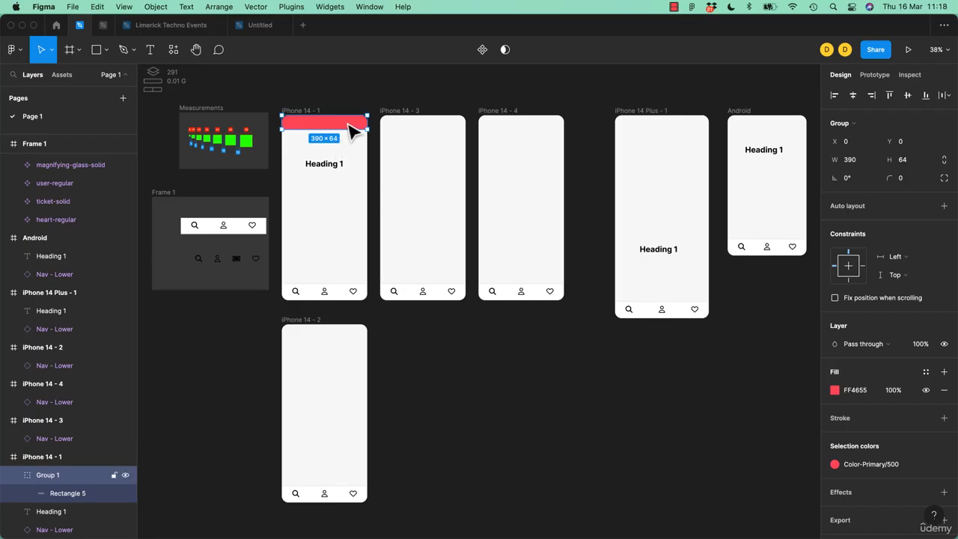
left_click(402, 114)
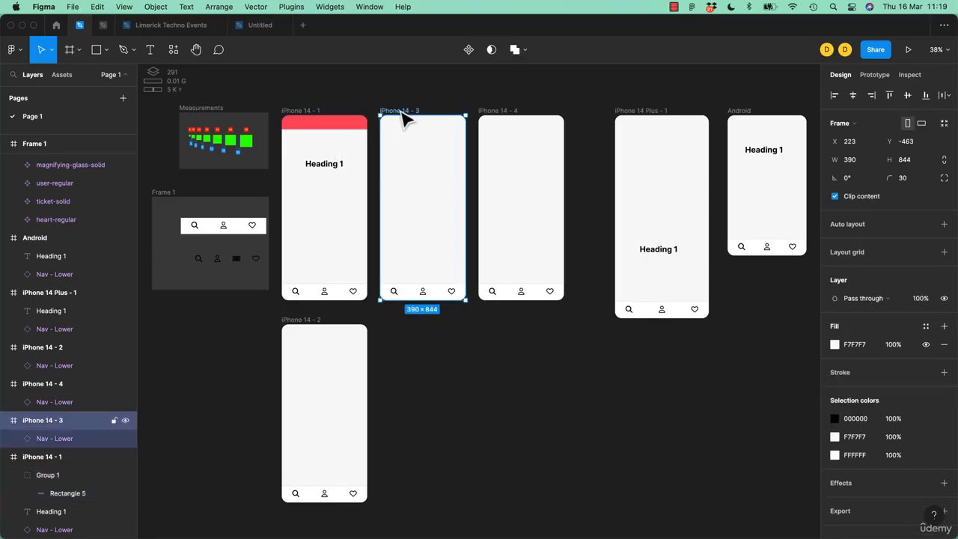
left_click(487, 113, "shift")
left_click(641, 113, "shift")
left_click(750, 112, "shift")
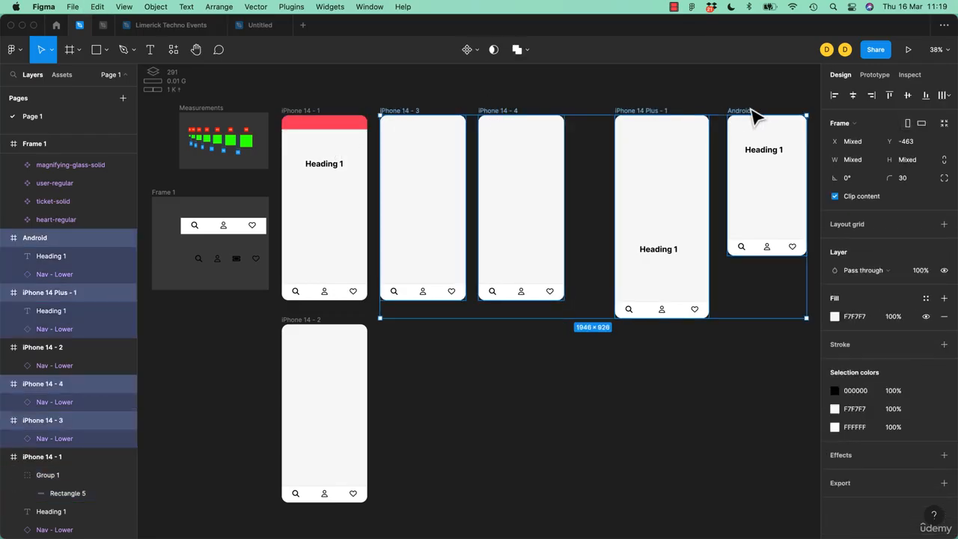
key("super+v")
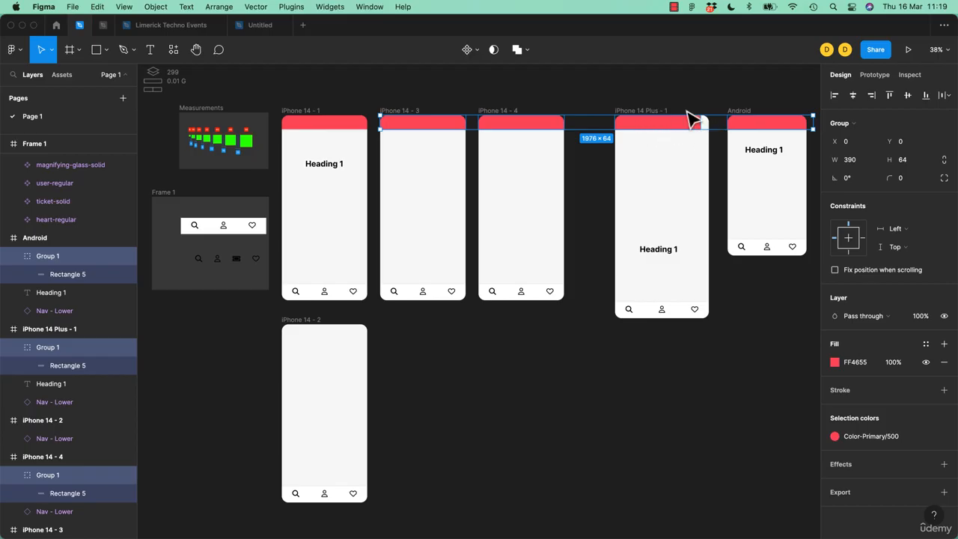
Step: Undo the red header paste across the four frames and clear the selection
left_click(689, 86)
key("super+z")
key("super+z")
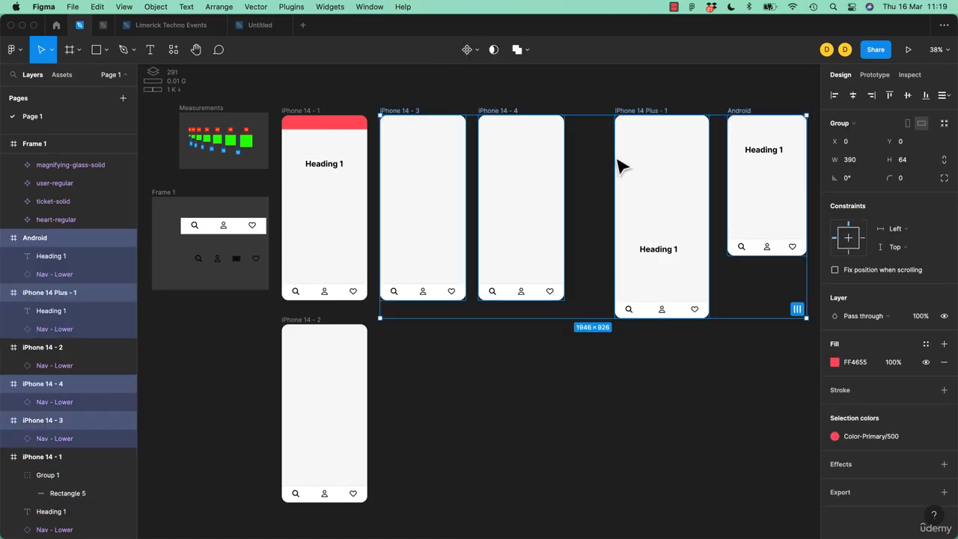
left_click(552, 412)
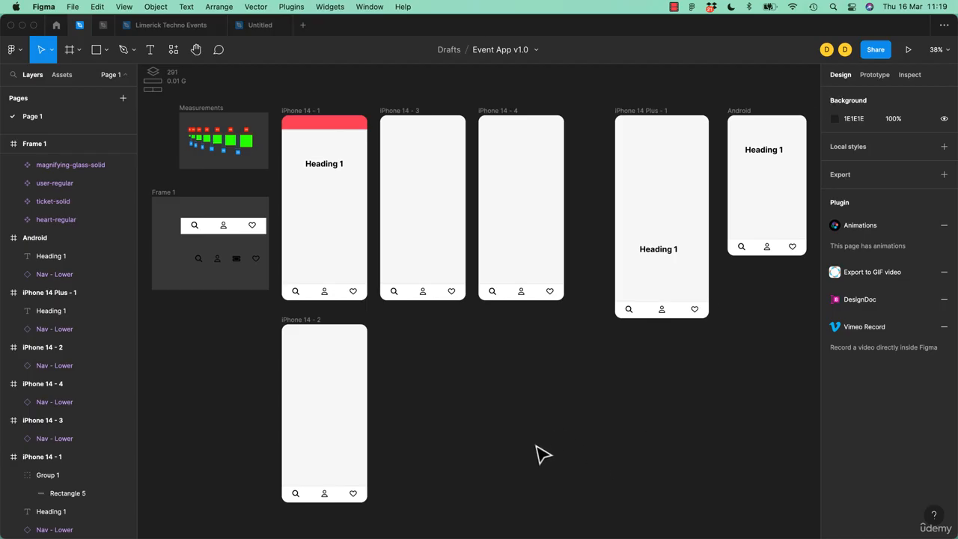
Step: Try pasting a copy of the iPhone 14 - 1 heading into the iPhone 14 - 3 frame, and delete the copy
left_click(329, 171)
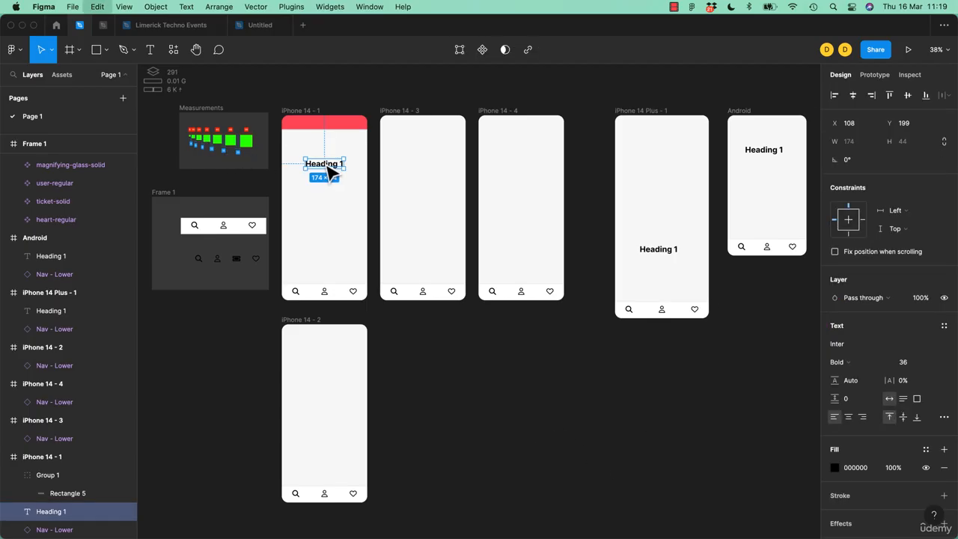
key("super+plus")
key("super+plus")
key("super+plus")
left_click_drag(325, 163, 602, 360)
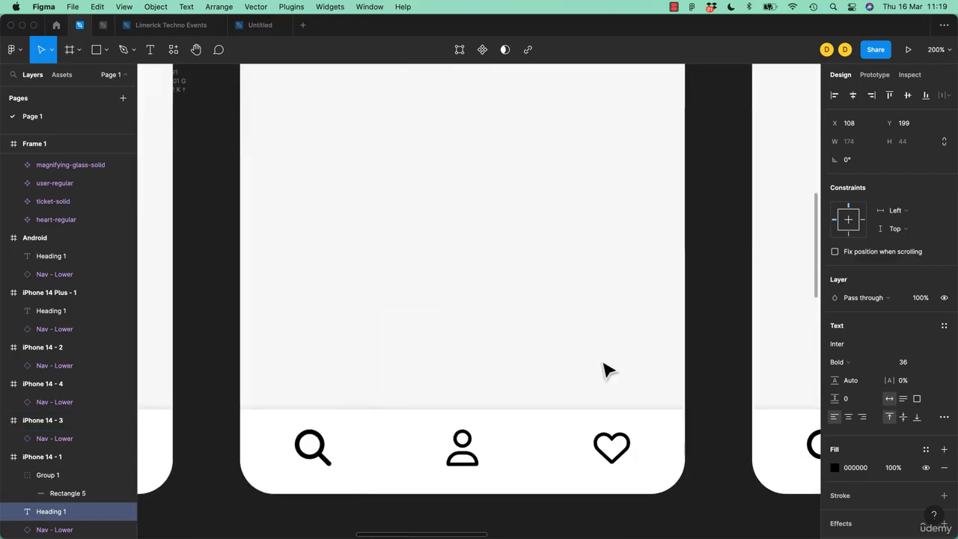
key("super+minus")
scroll(597, 357, "up", 5)
scroll(494, 314, "left", 2)
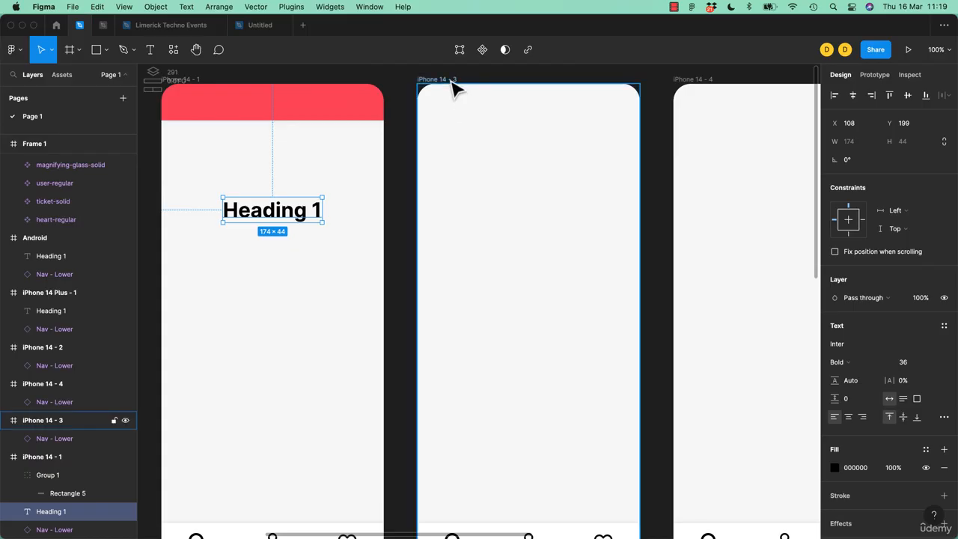
left_click(451, 82)
key("super+v")
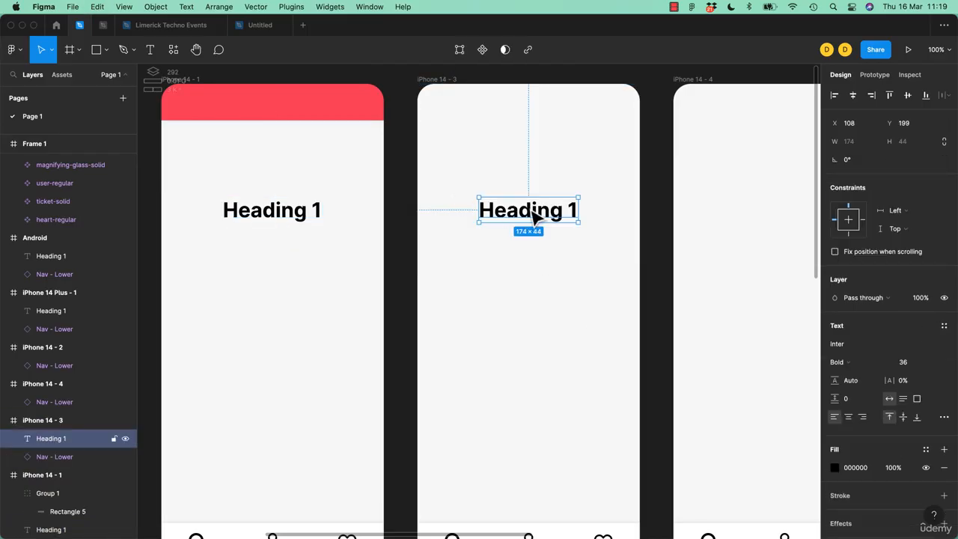
key("Delete")
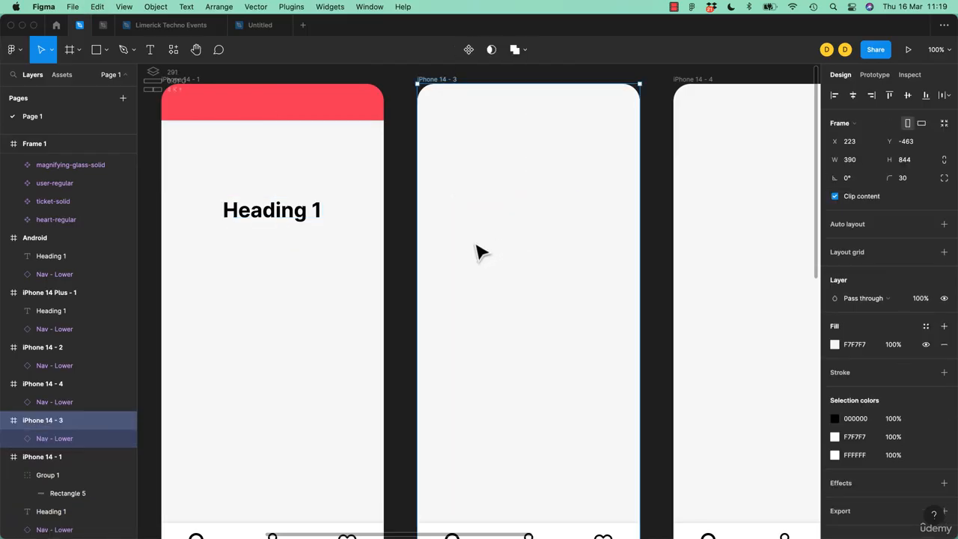
Step: Try pasting the copied heading with nothing selected, and delete the duplicate it adds to the iPhone 14 - 1 frame
left_click(408, 201)
key("super+v")
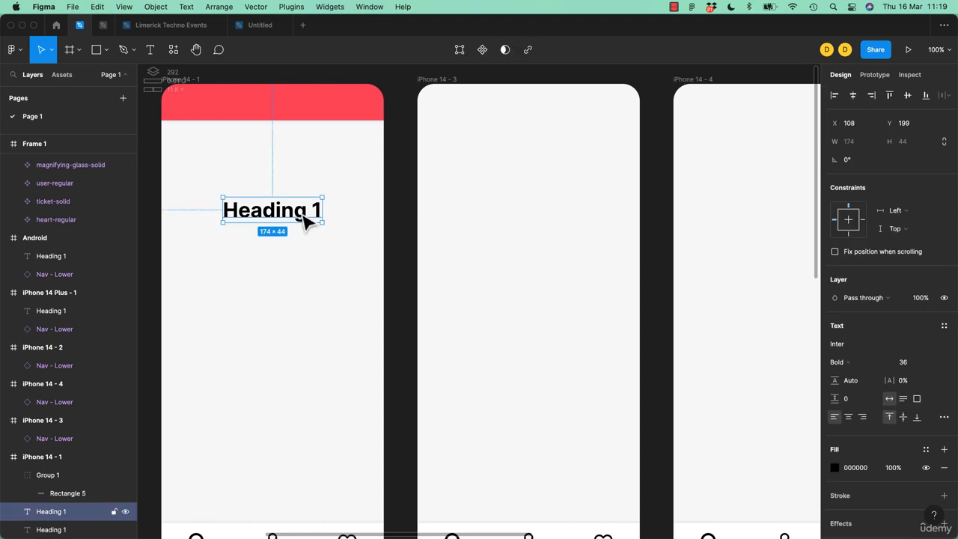
left_click_drag(293, 221, 318, 274)
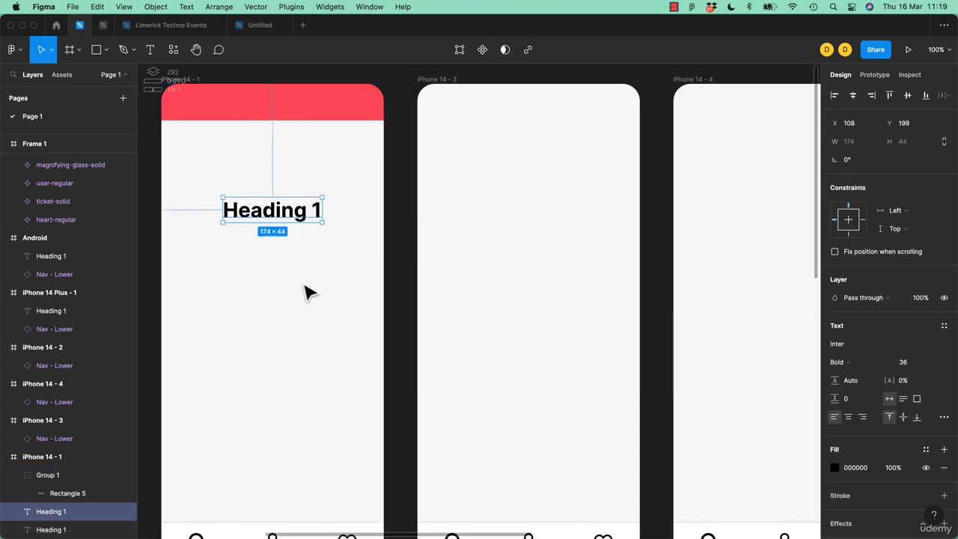
key("Delete")
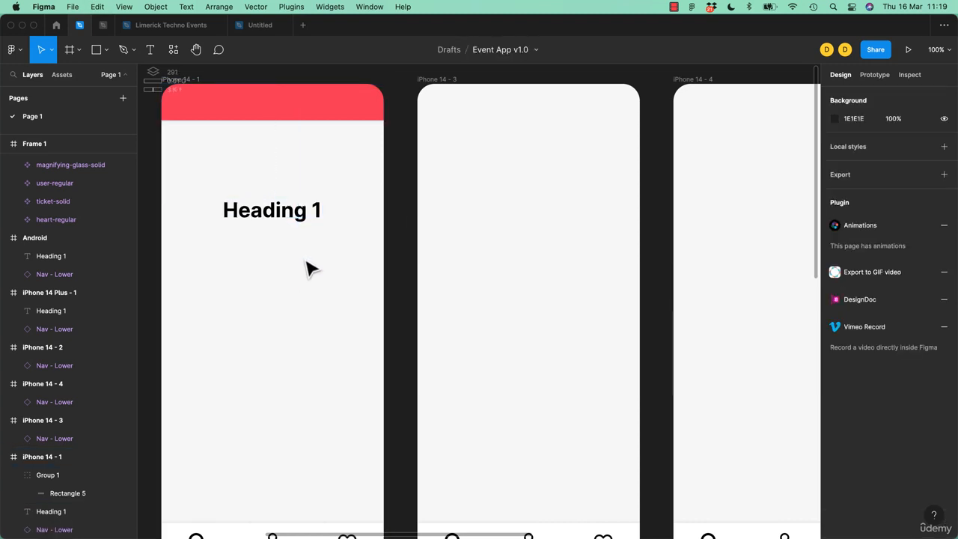
Step: Try pasting the copied heading at a chosen spot inside the iPhone 14 - 3 frame, and delete it
right_click(573, 177)
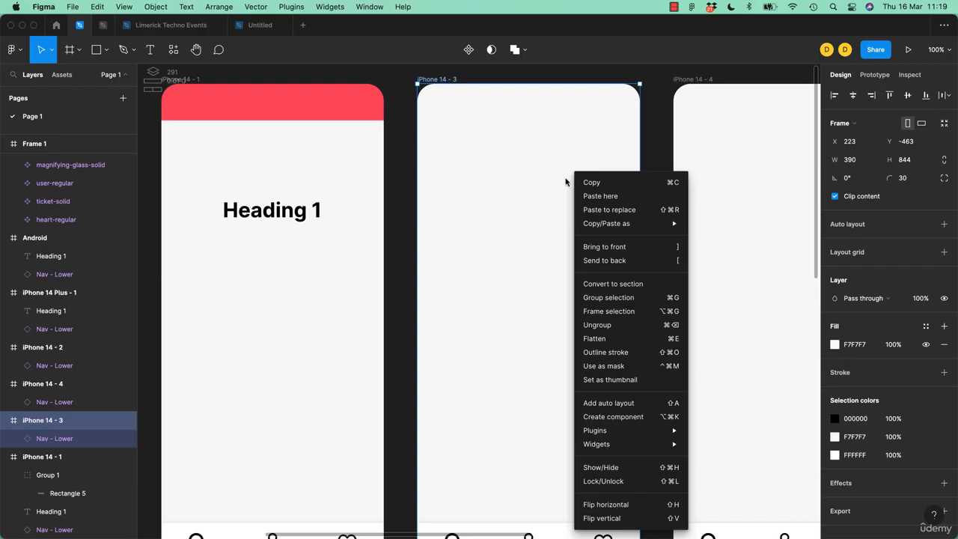
left_click(606, 202)
key("BackSpace")
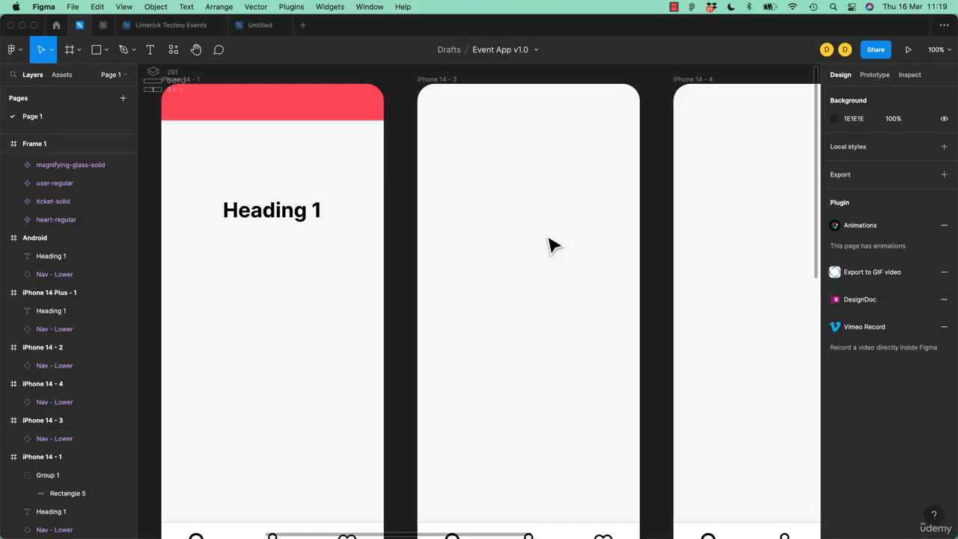
Step: Try a regular paste of the copied heading while viewing the empty canvas above the frames, and delete the copy
key("super+minus")
key("super+minus")
left_click_drag(571, 156, 373, 386)
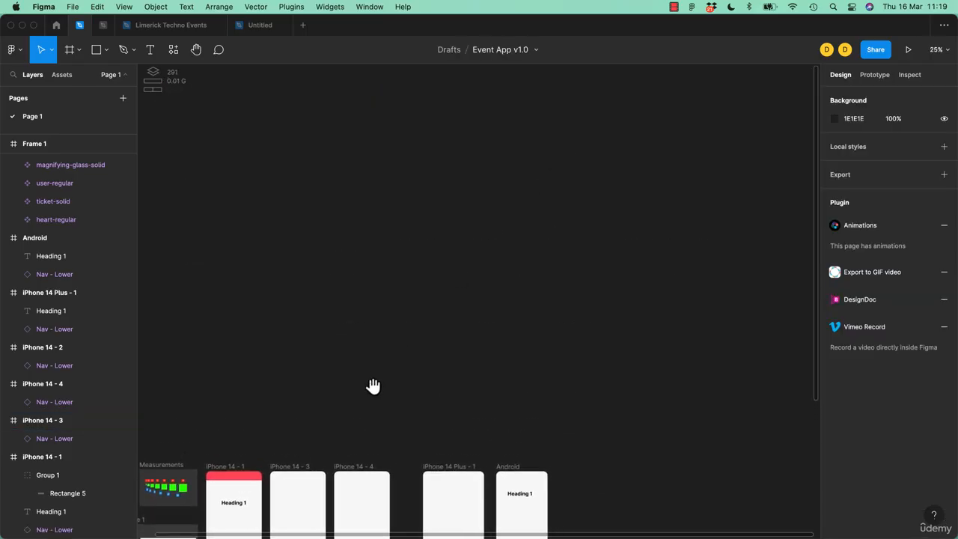
key("super+v")
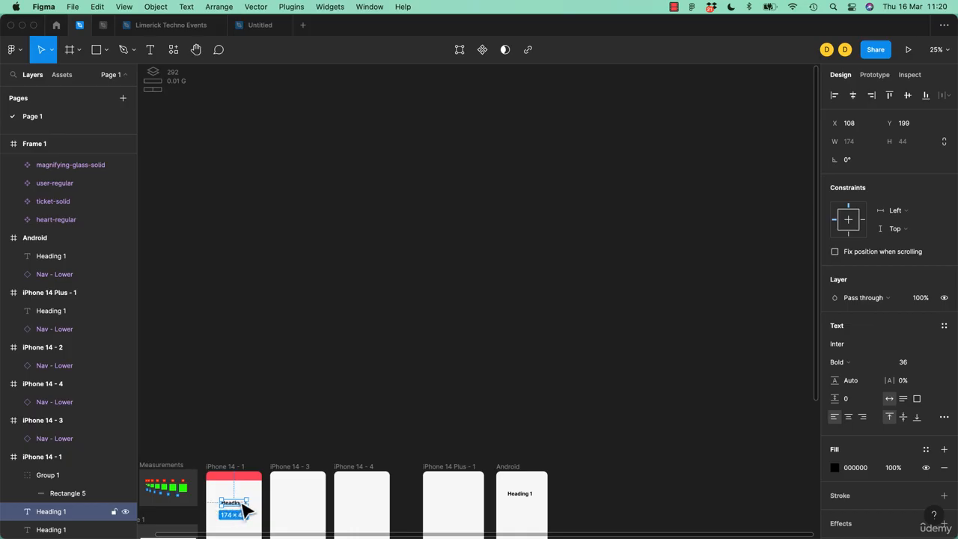
key("BackSpace")
Step: Paste the copied heading at a chosen point on the empty canvas outside all frames, and delete it
right_click(465, 217)
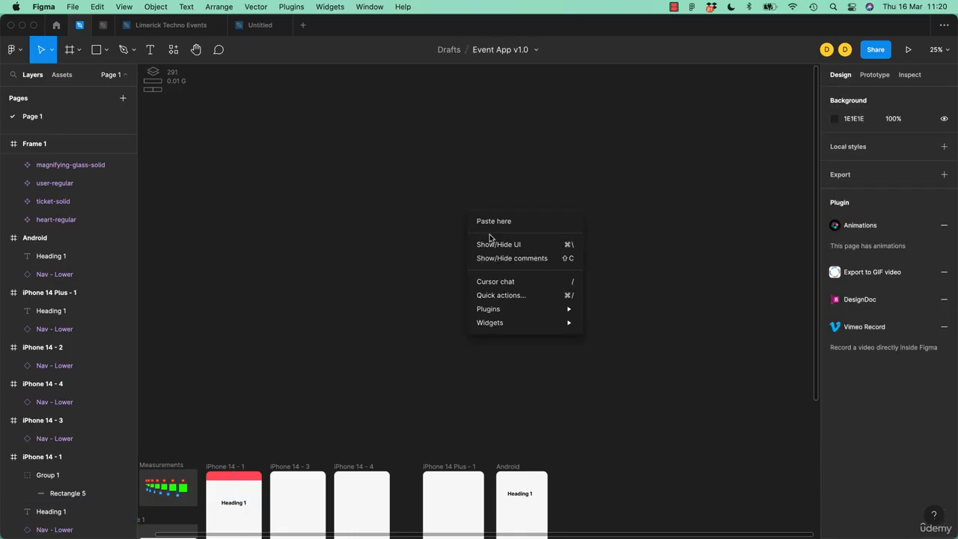
left_click(491, 221)
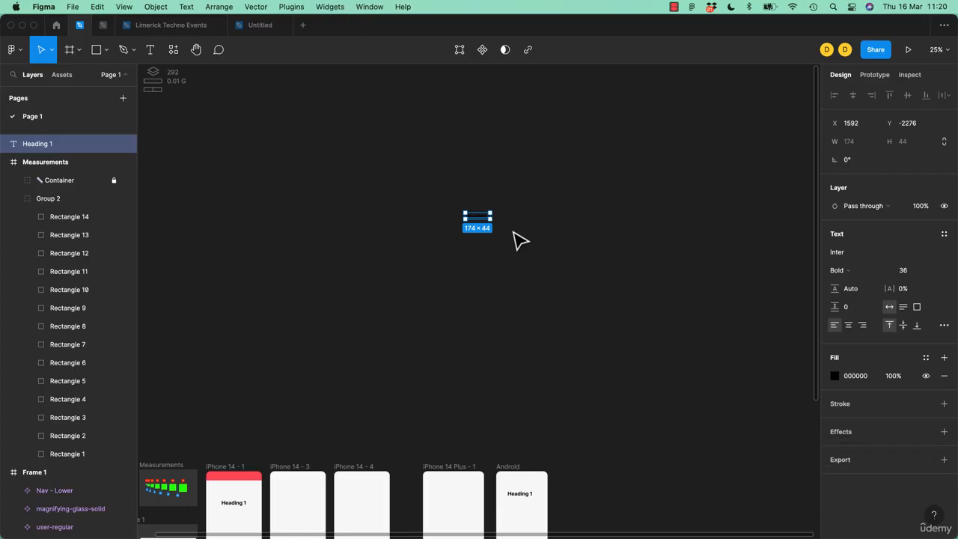
key("Delete")
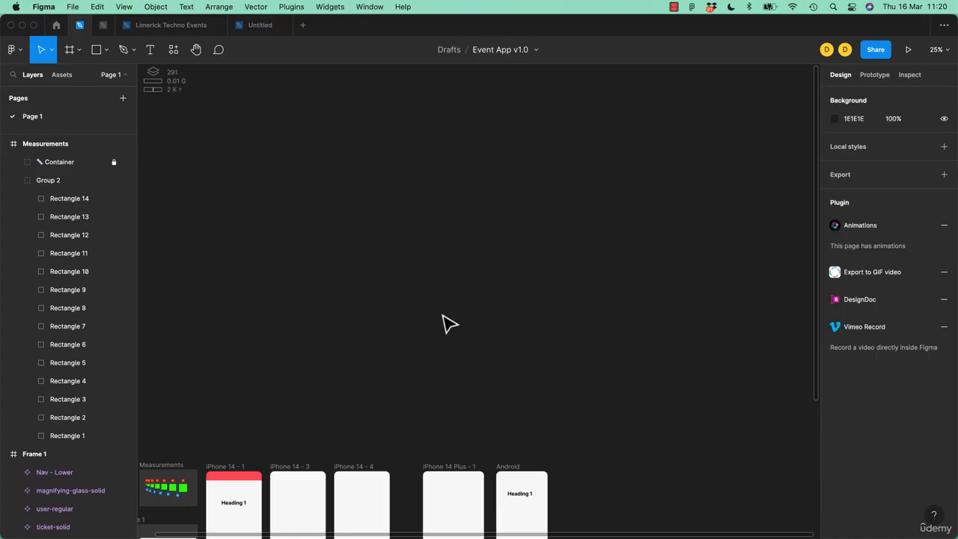
Step: Select all layers inside the iPhone 14 - 1 frame, starting from its navigation bar and again from its heading, and clear the selection
scroll(442, 320, "left", 6)
scroll(442, 320, "down", 5)
key("super+plus")
key("super+plus")
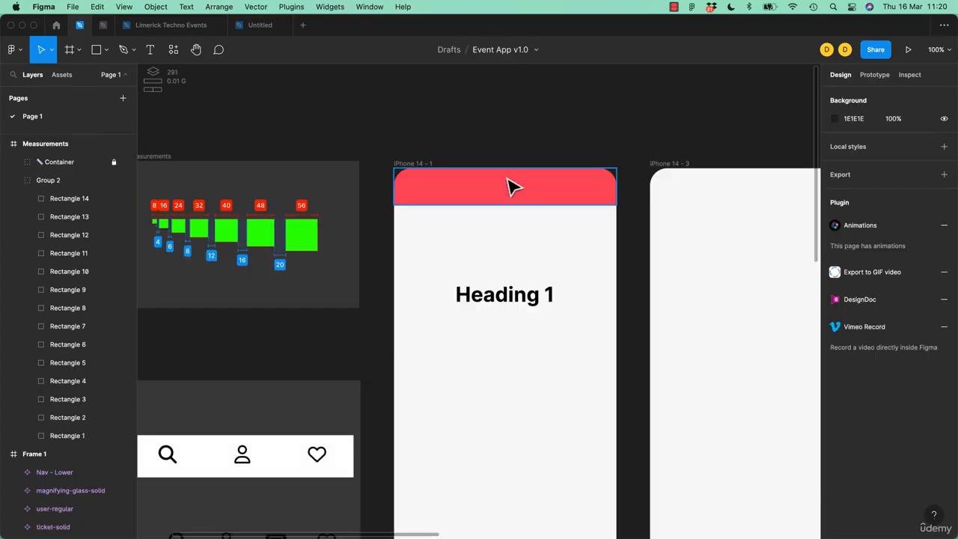
key("super+minus")
left_click_drag(529, 180, 425, 142)
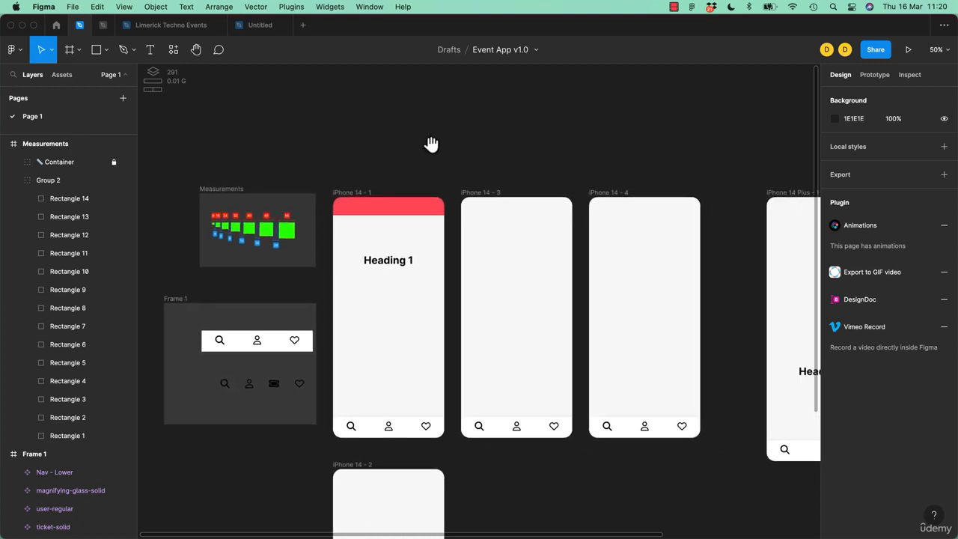
left_click(412, 424)
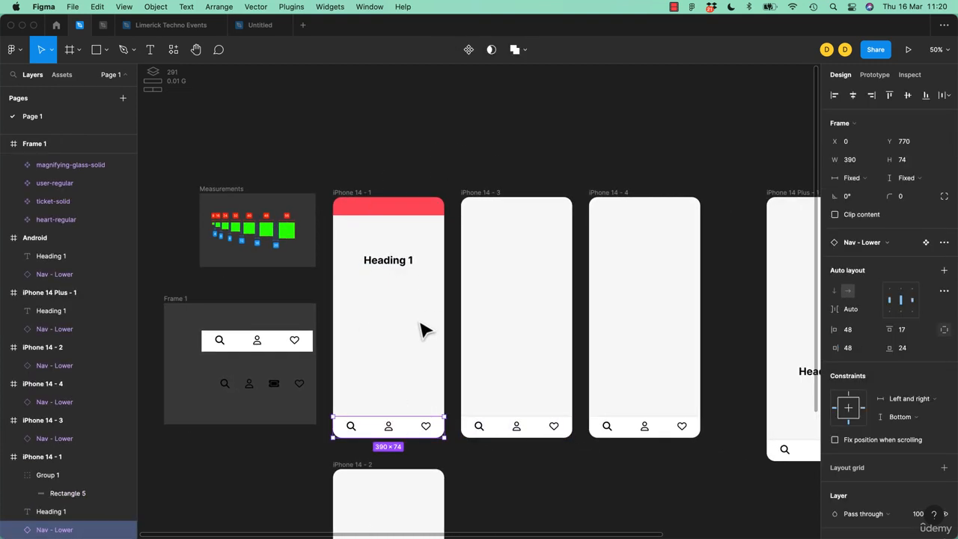
key("super+a")
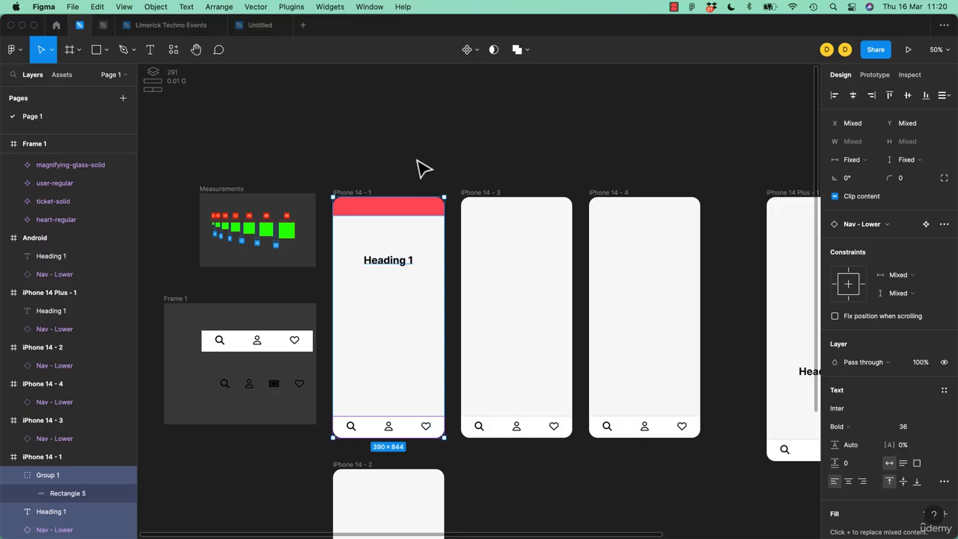
left_click(391, 263)
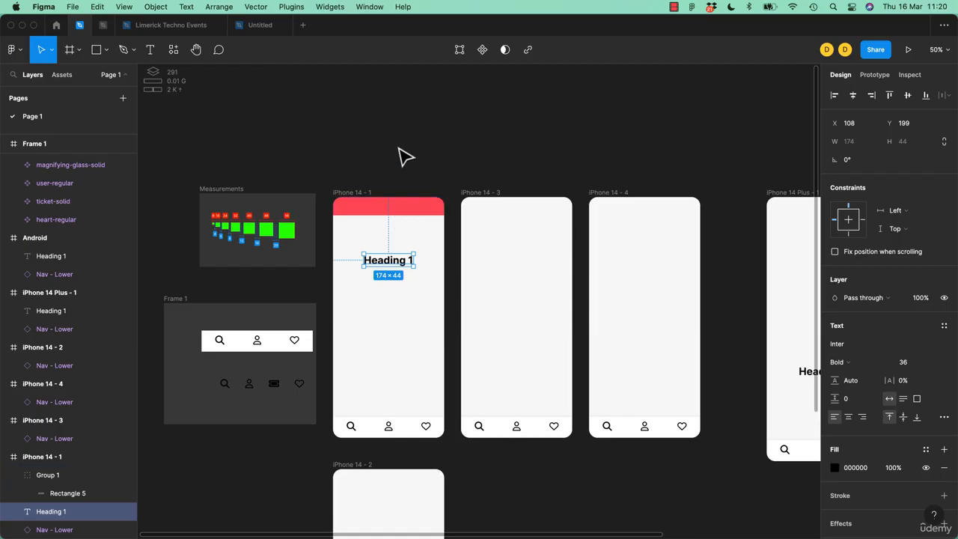
key("super+a")
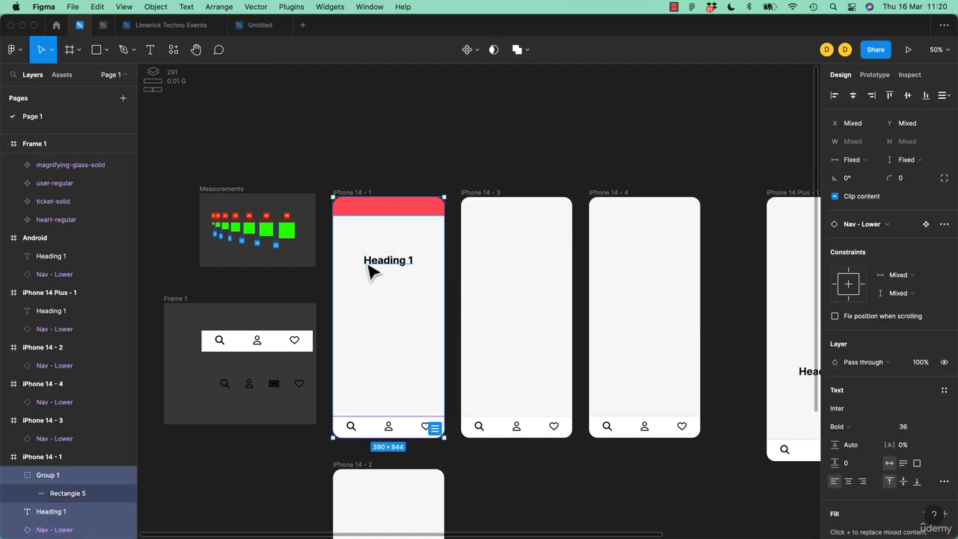
left_click(458, 122)
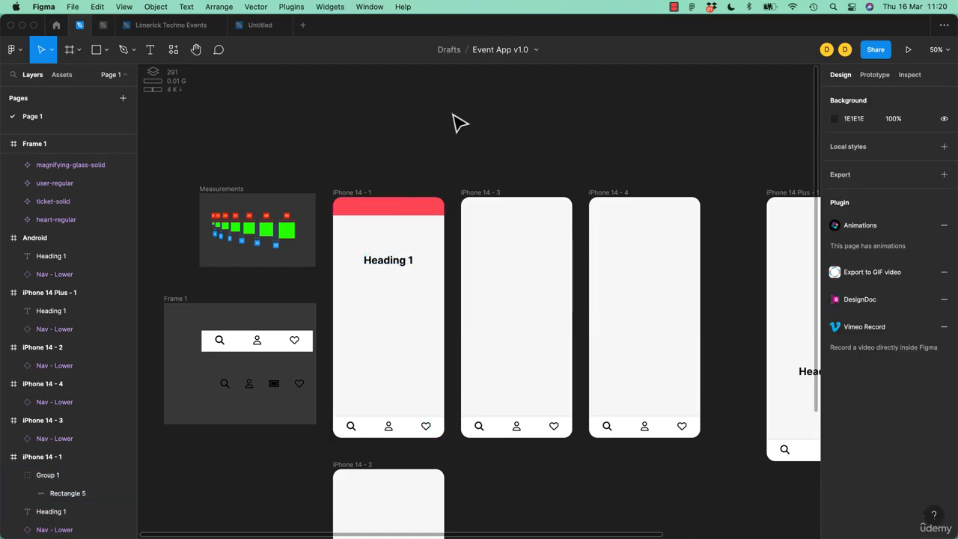
Step: Select and delete everything on the page, and undo the deletion
key("super+a")
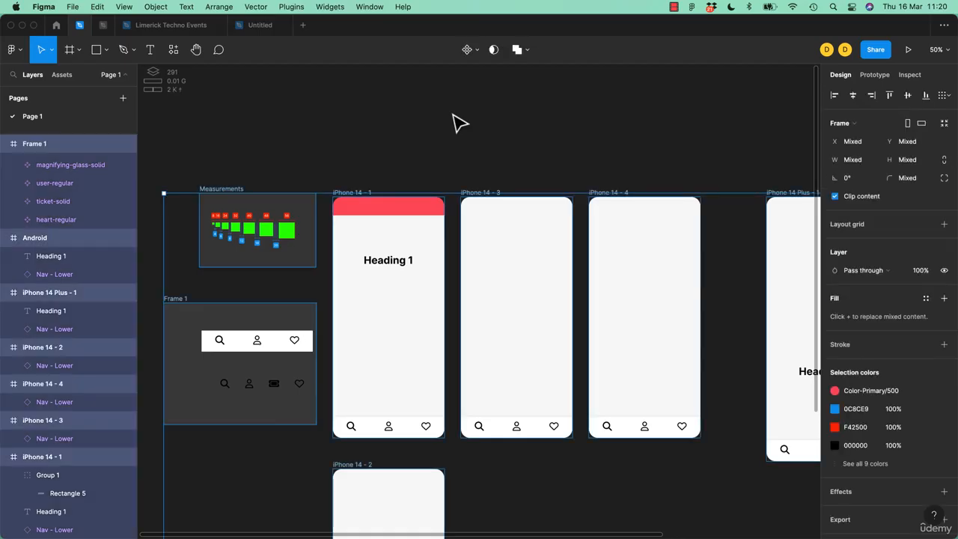
key("Delete")
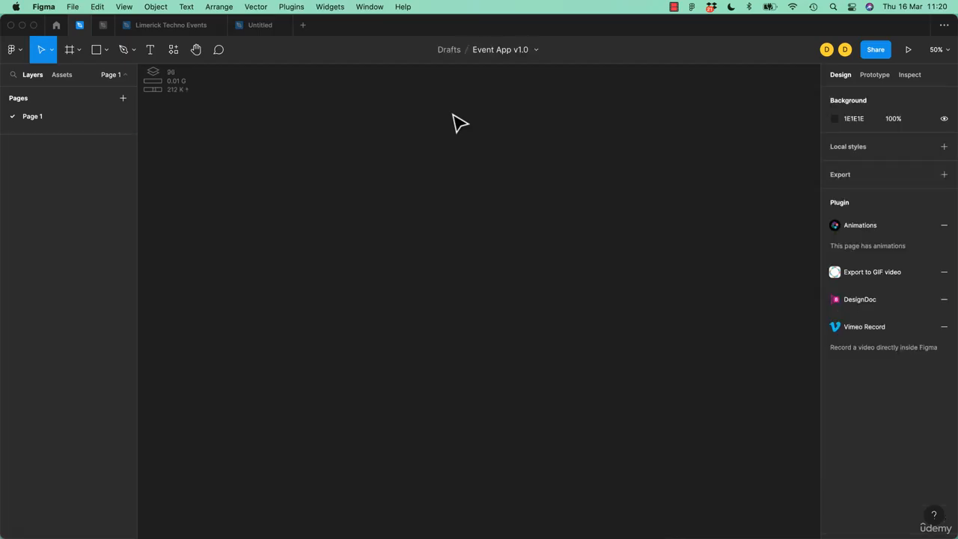
key("super+z")
Step: Delete all the layers inside the iPhone 14 - 1 frame, undo the deletion and clear the selection
left_click(402, 266)
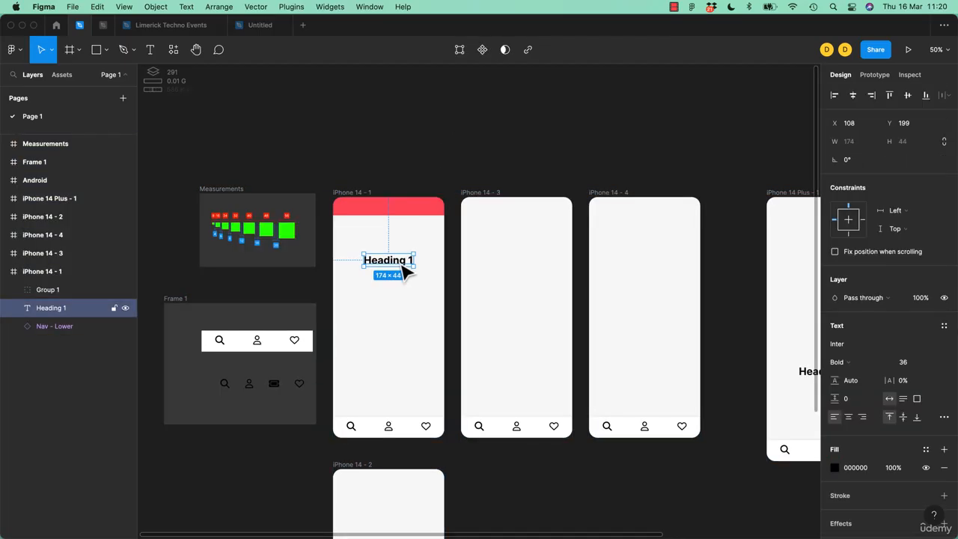
key("super+a")
key("Delete")
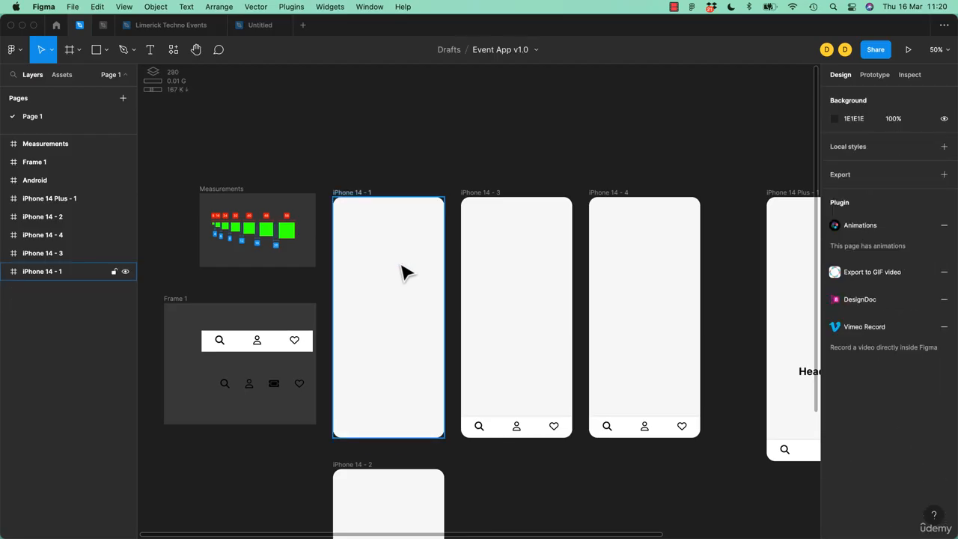
key("super+z")
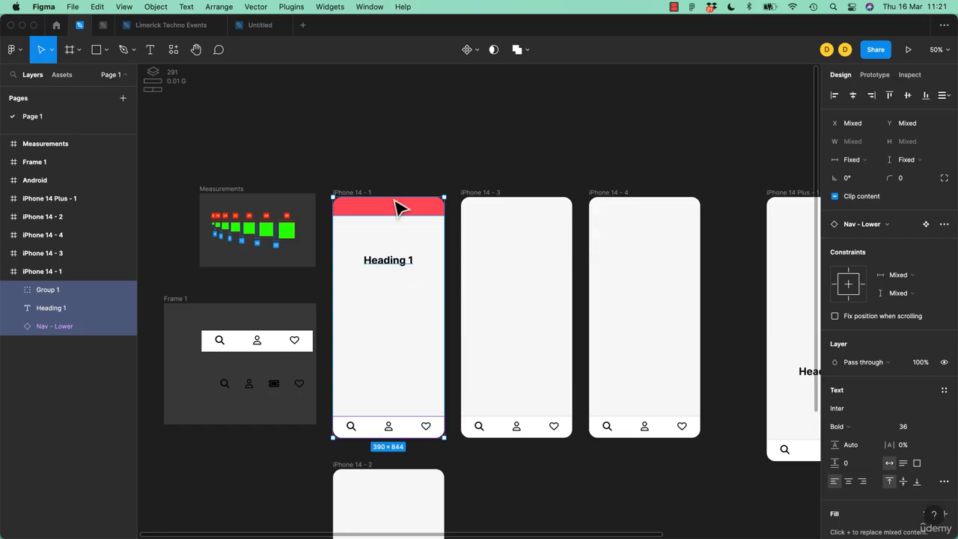
left_click(396, 165)
Step: Invert the selection from the iPhone 14 - 1 heading to select everything else on the page, and clear the selection
left_click(400, 268)
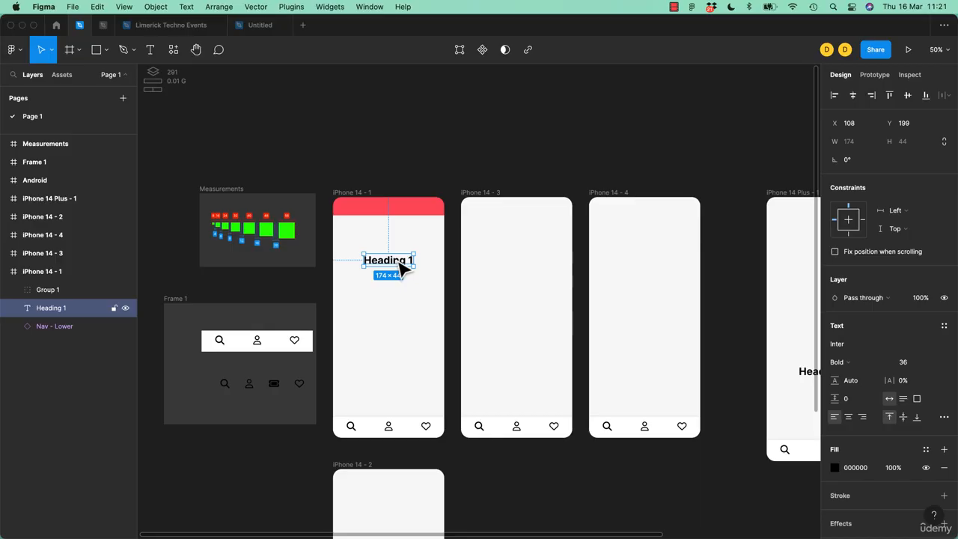
key("super+shift+i")
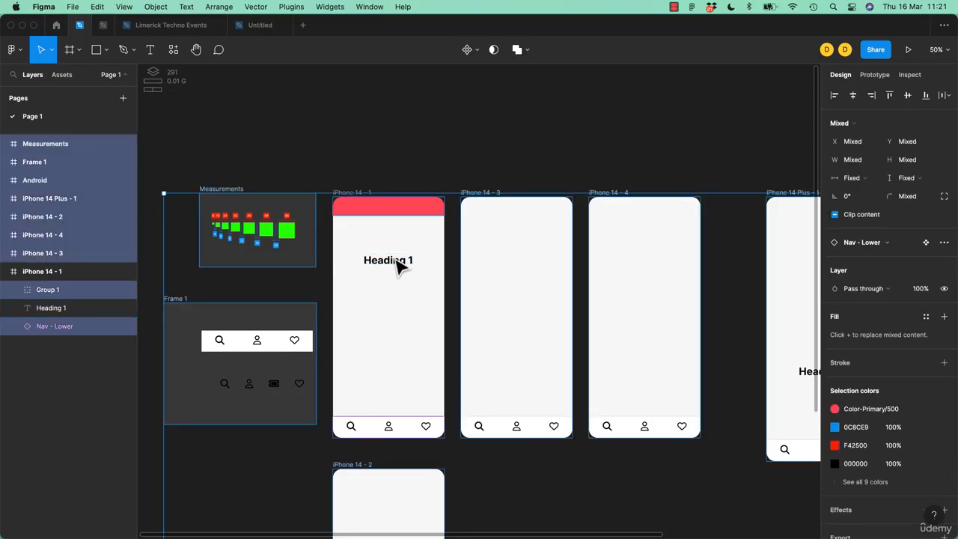
left_click_drag(411, 214, 284, 418)
key("super+z")
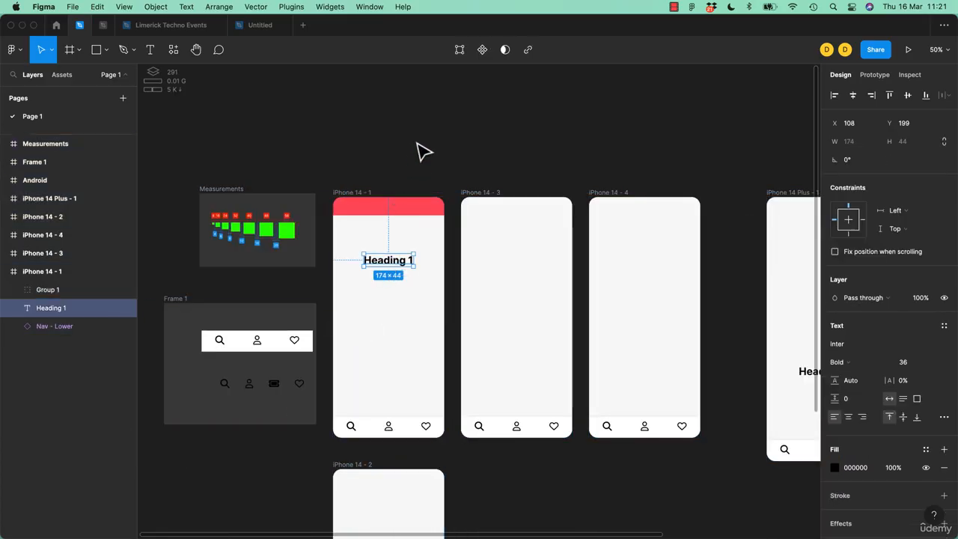
key("super+shift+a")
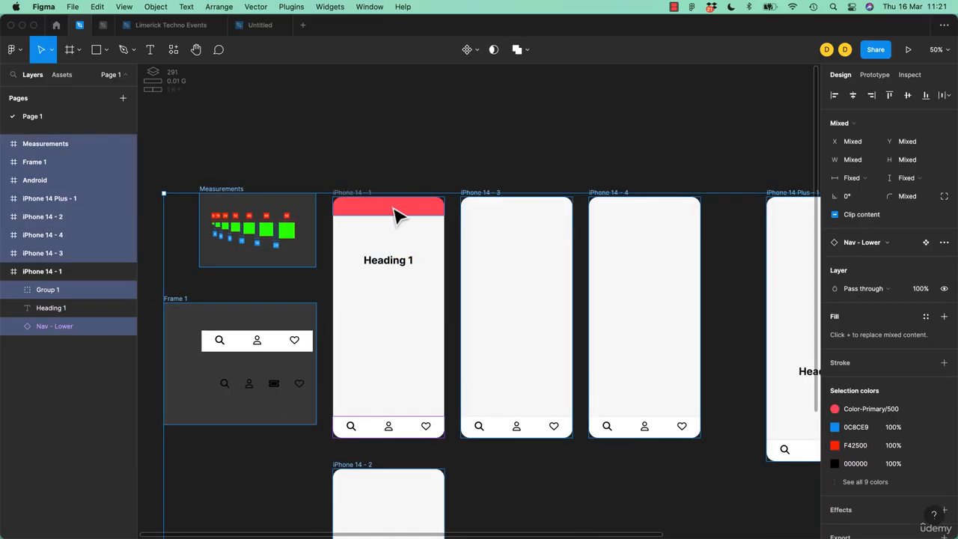
left_click(405, 157)
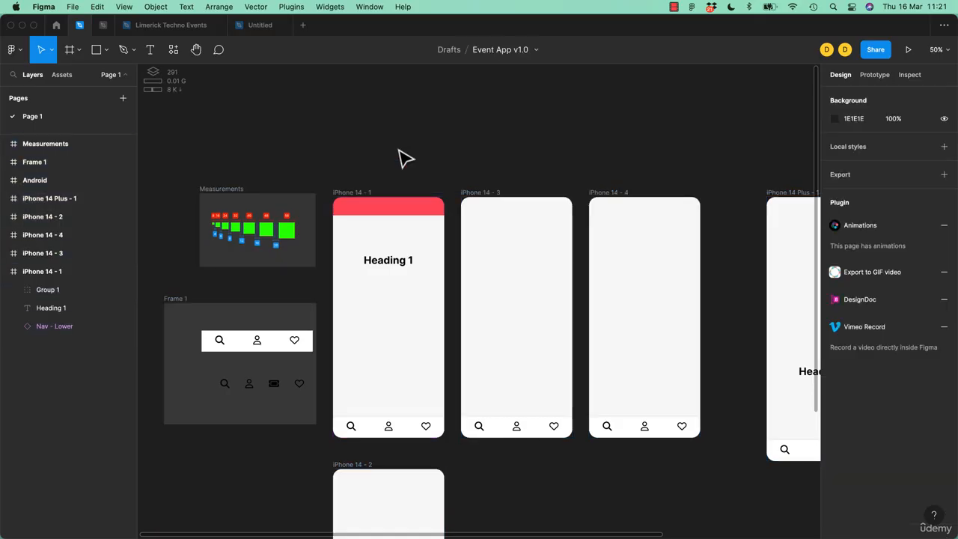
Step: Recolour the 56 px square in the Measurements frame to the muted green 486B42
key("super+plus")
key("super+plus")
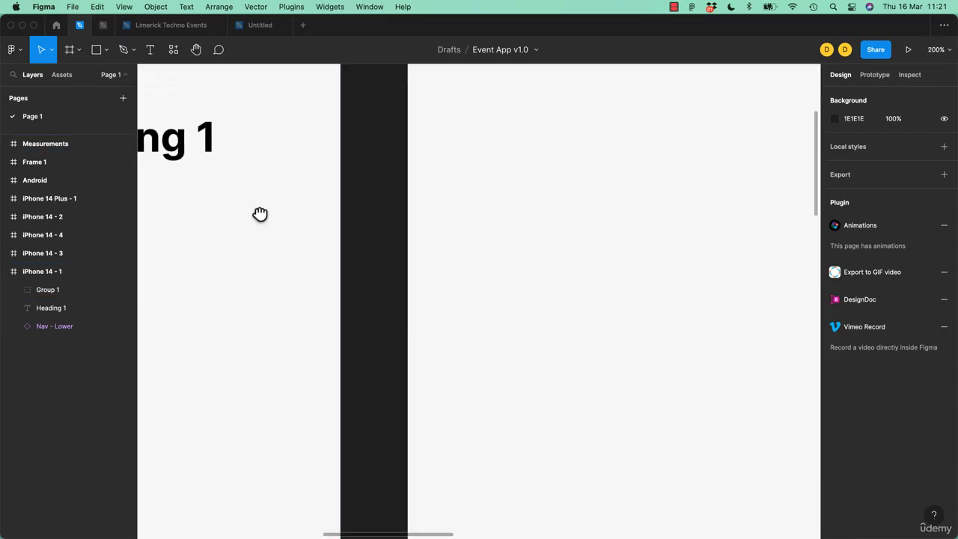
left_click_drag(261, 214, 200, 473)
left_click_drag(504, 393, 617, 338)
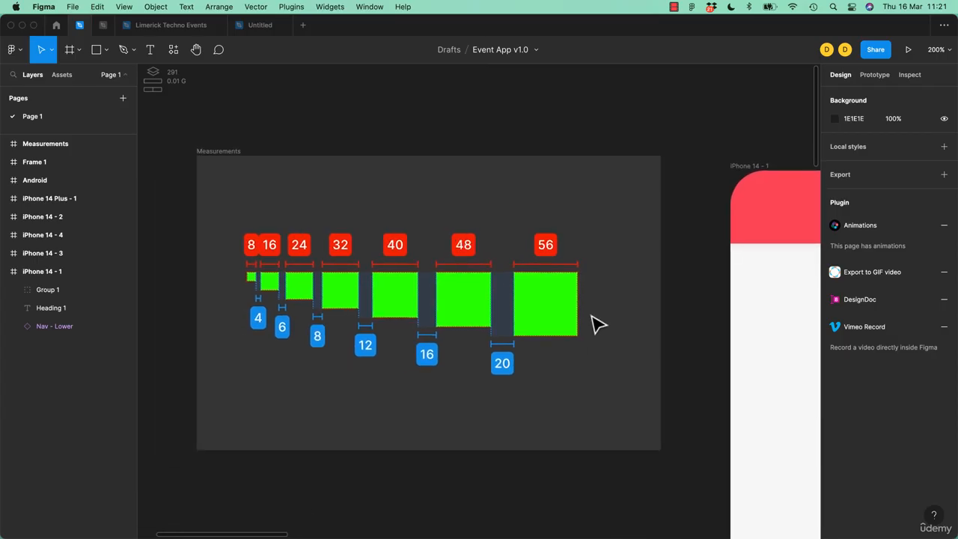
left_click(563, 308)
double_click(547, 317)
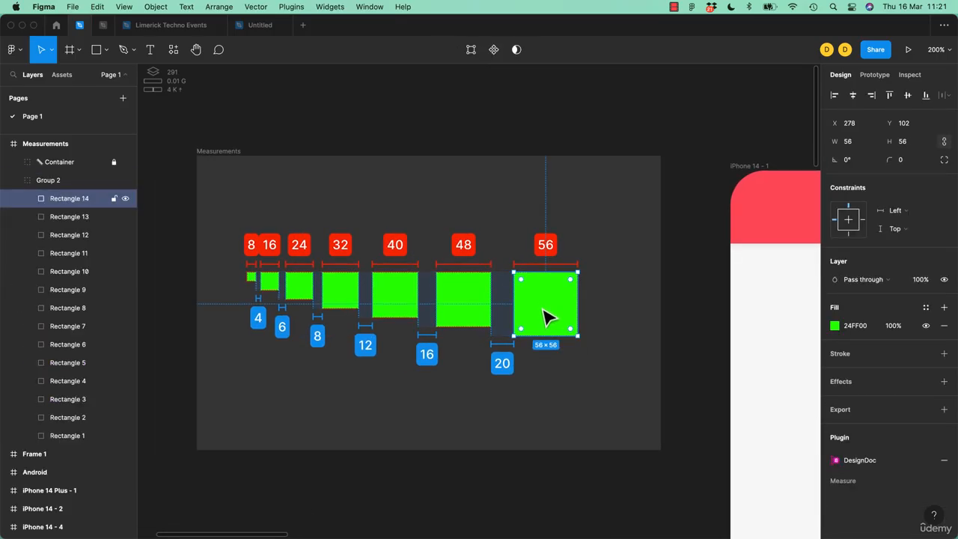
left_click(836, 326)
left_click(736, 332)
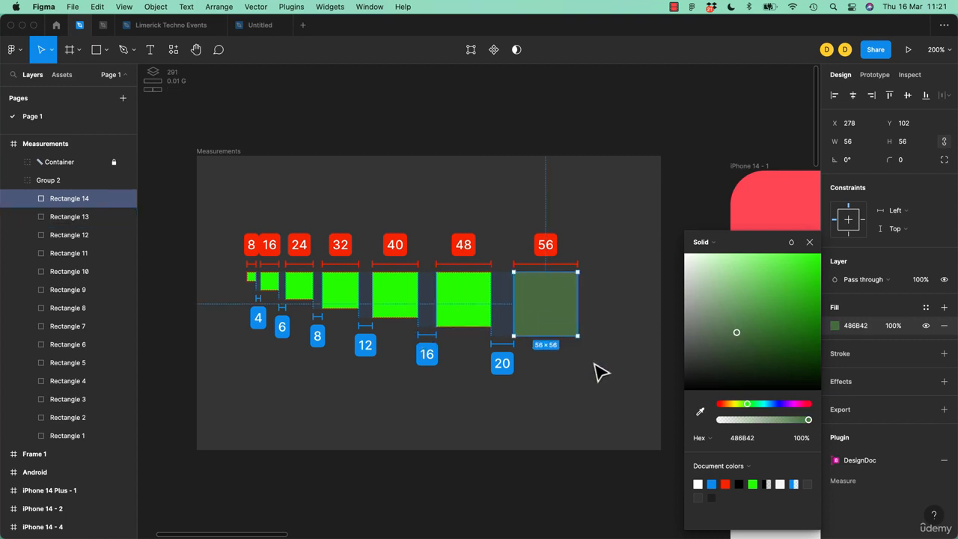
Step: Invert the selection from the recoloured square, delete the selected layers, and undo the deletion
key("super+shift+a")
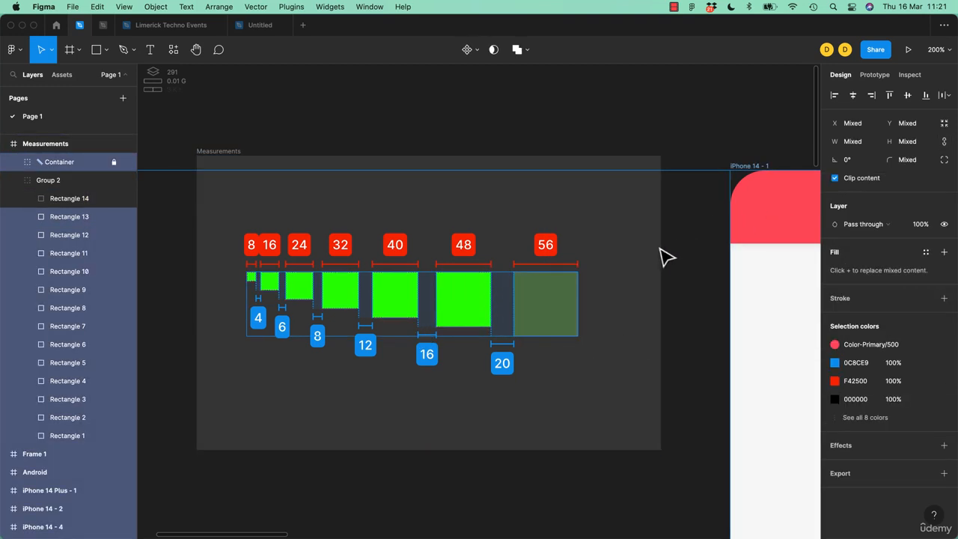
key("BackSpace")
key("super+z")
Step: Run the Select Inverse for Real plugin, and select the whole group of green squares in the Measurements frame
key("shift+i")
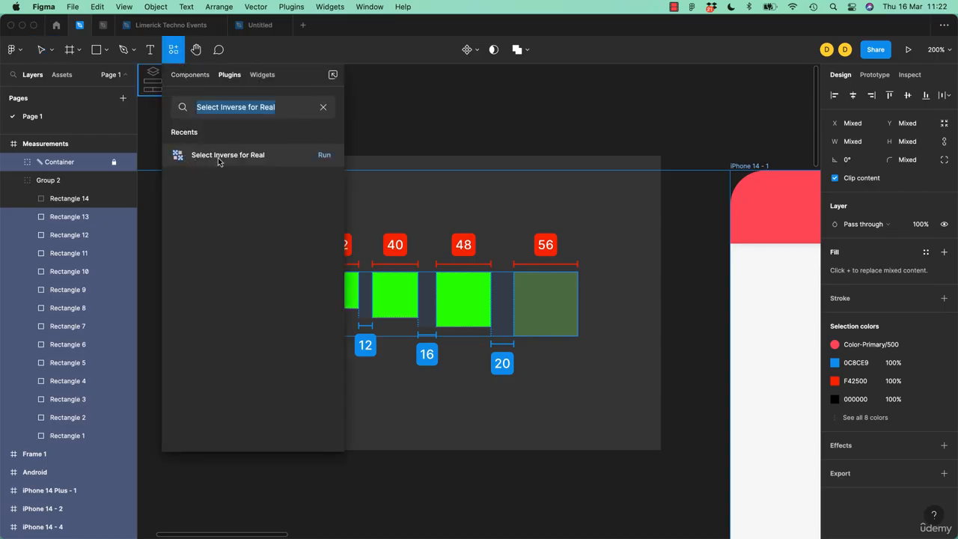
left_click(326, 157)
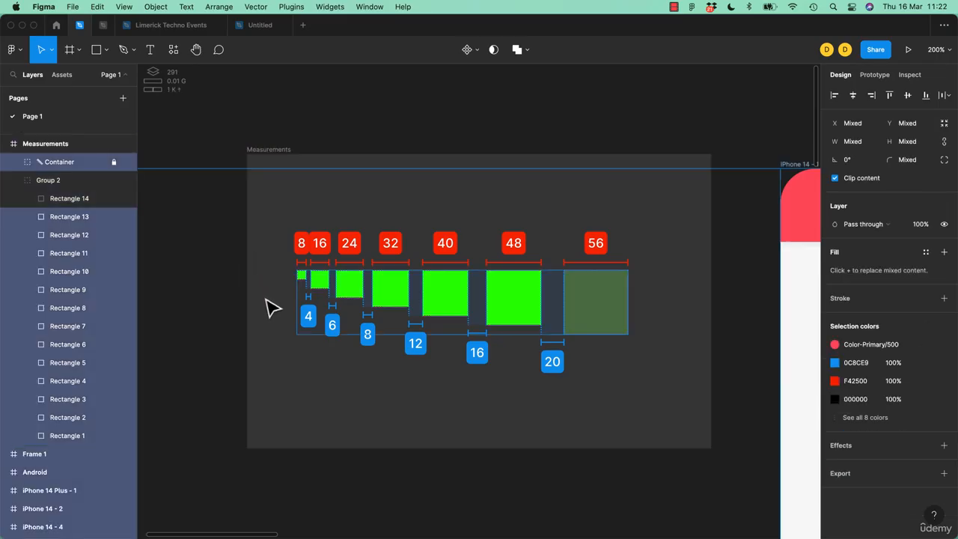
left_click(474, 122)
left_click(507, 284)
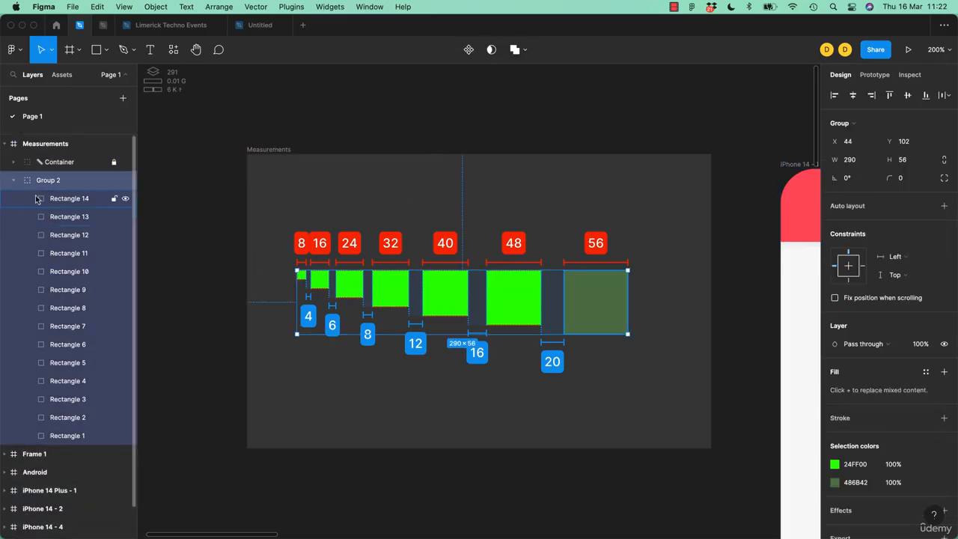
Step: Select the muted green 56 px square in the Measurements frame, invert the selection to its sibling layers, and clear the selection
left_click(593, 307)
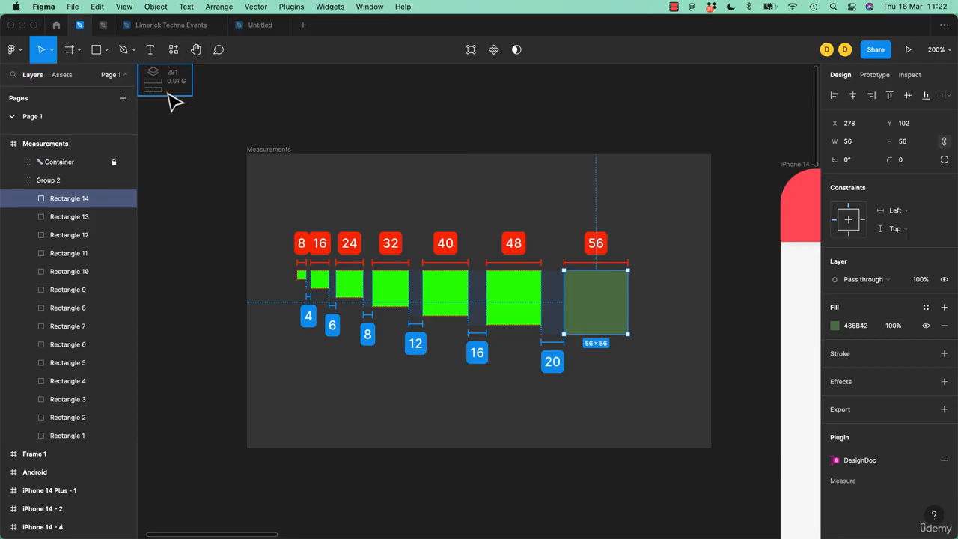
left_click(172, 50)
left_click(168, 54)
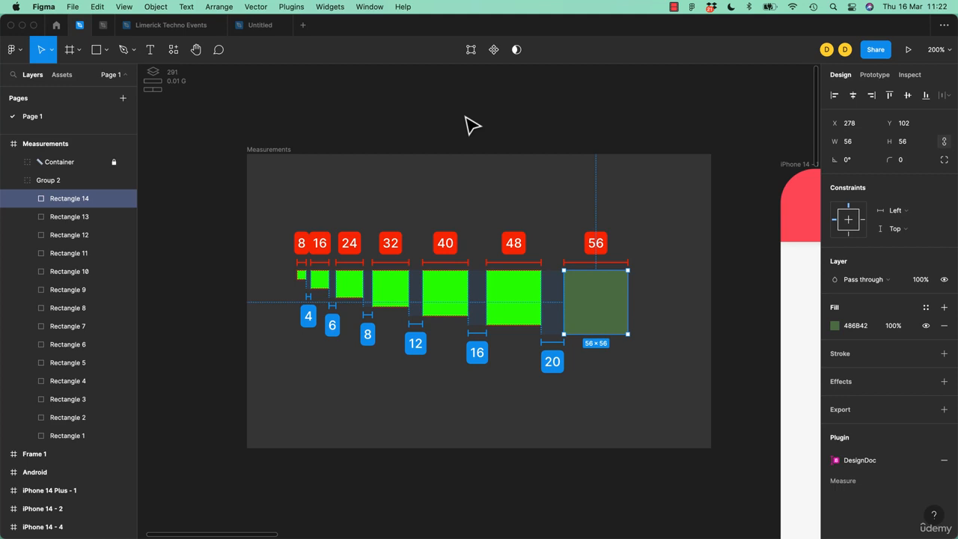
key("shift+super+a")
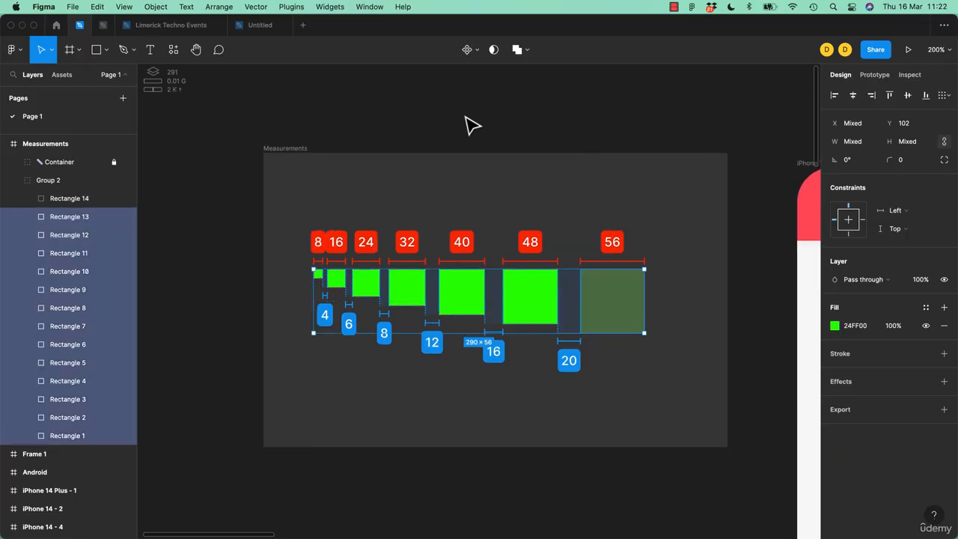
left_click(174, 51)
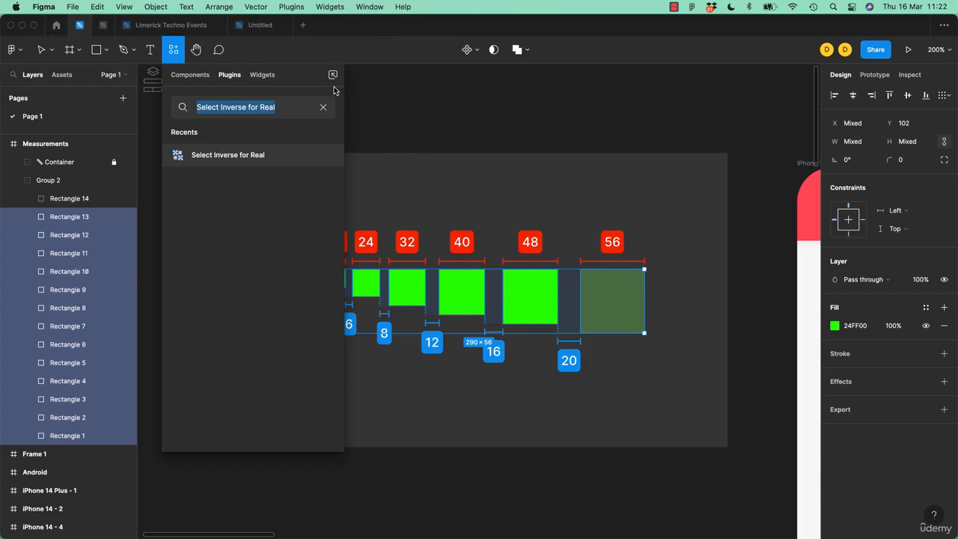
left_click(41, 49)
left_click(603, 188)
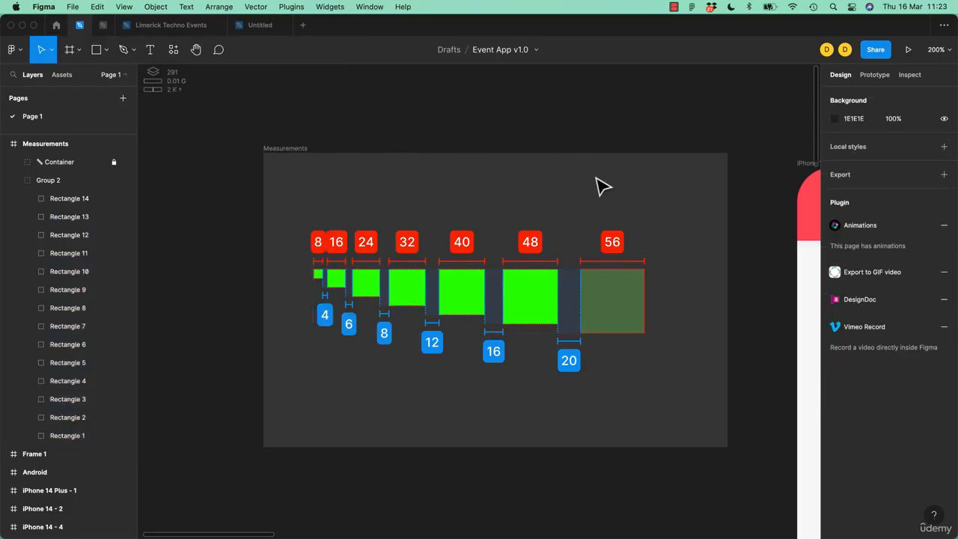
Step: Invert the selection from the 56 px square, delete the other rectangles in its group, undo the deletion, and deselect everything
left_click(611, 319)
left_click(608, 317)
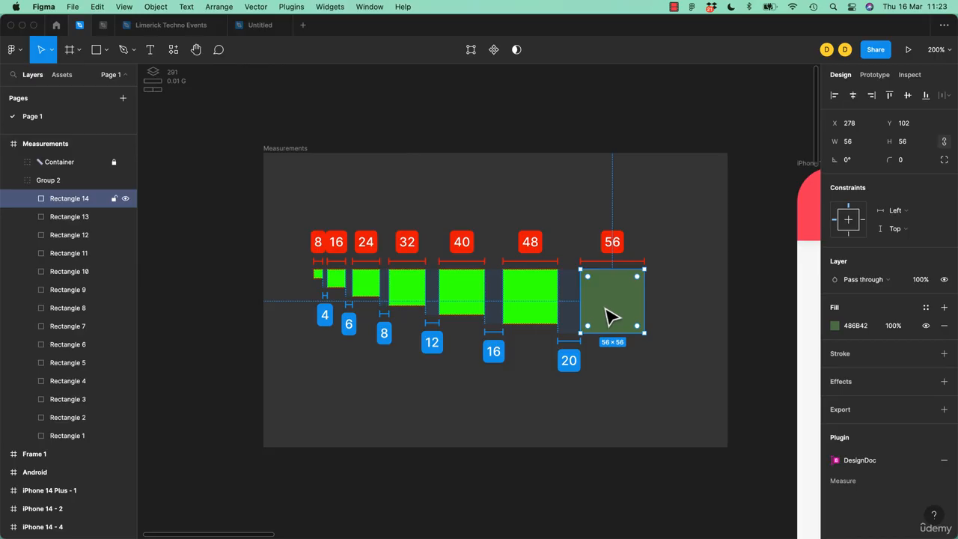
key("super+shift+a")
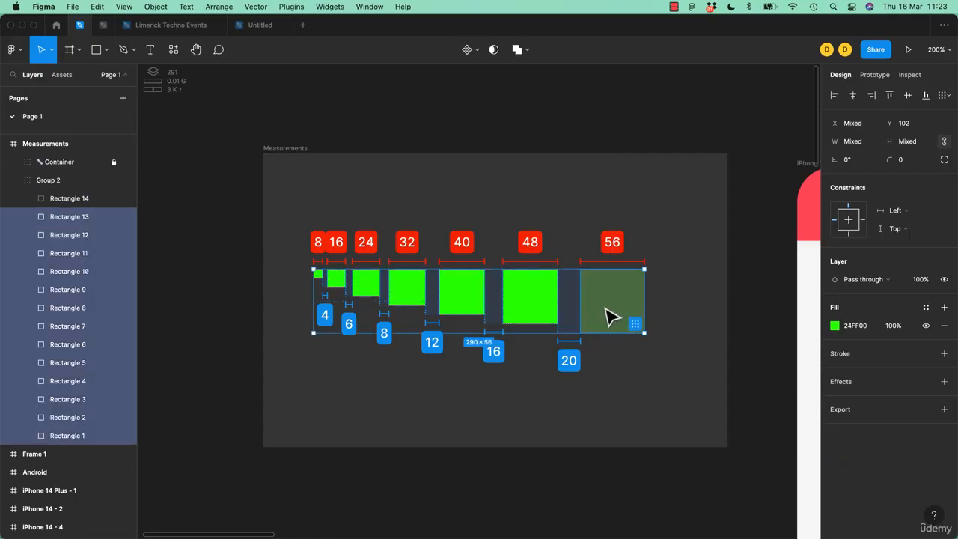
key("Delete")
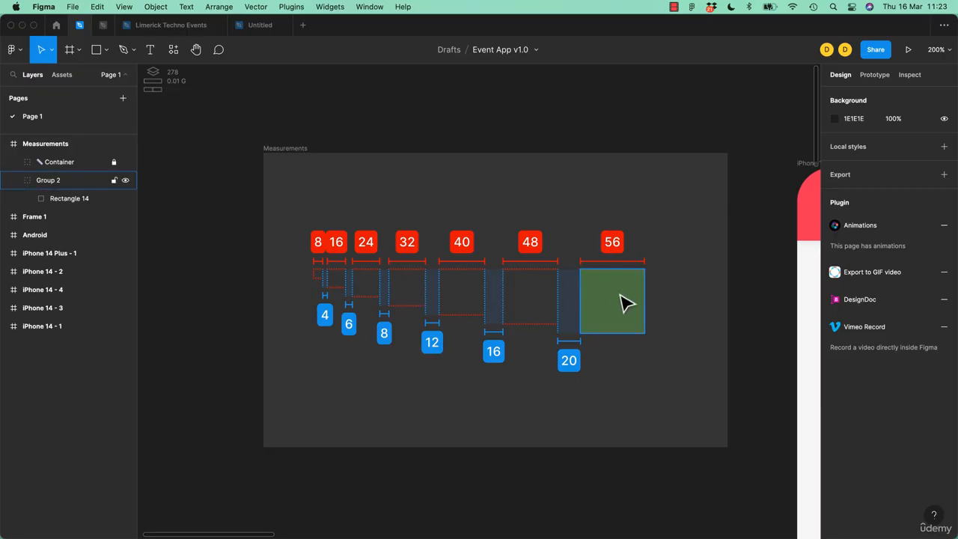
key("super+z")
left_click(573, 160)
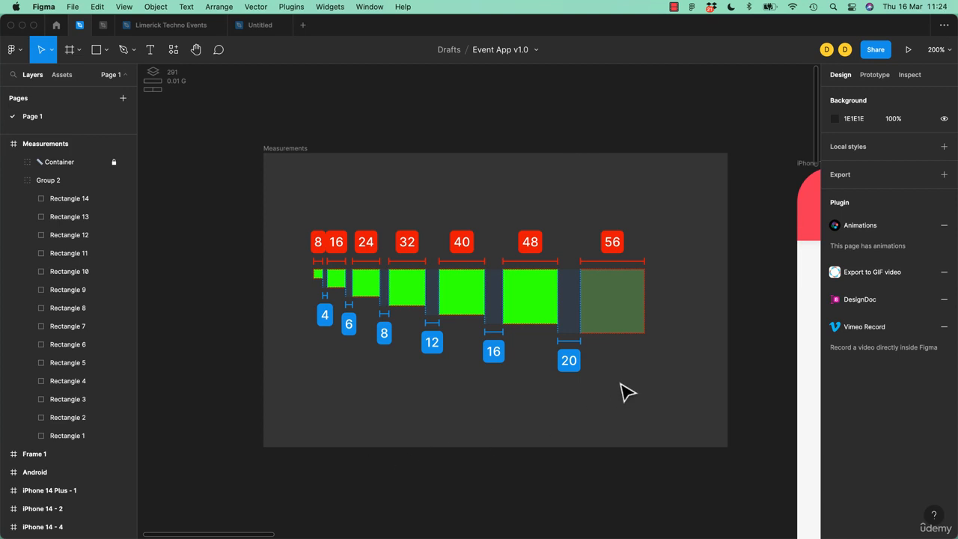
Step: Select all layers on the page with the same properties as the Nav - Lower bar in iPhone 14 - 1
left_click_drag(642, 414, 397, 327)
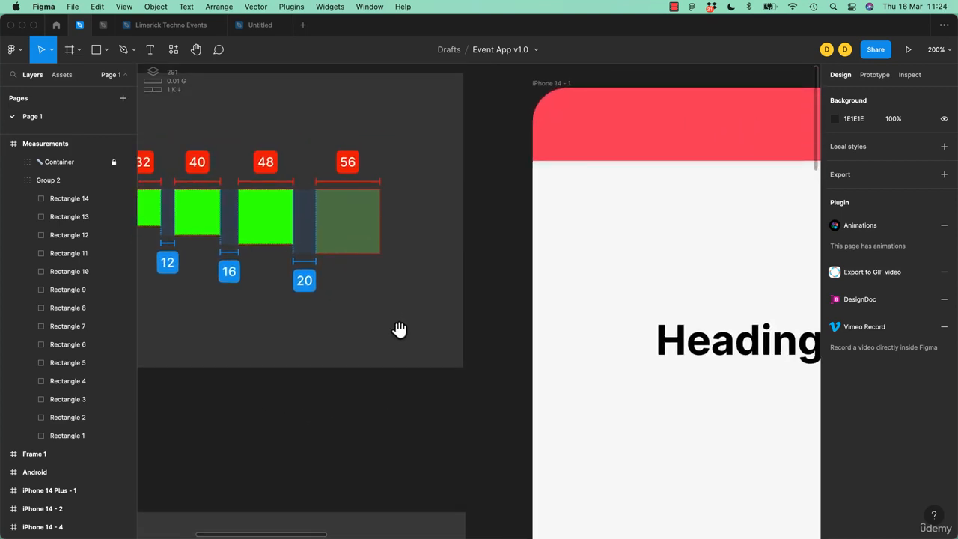
left_click_drag(552, 355, 328, 380)
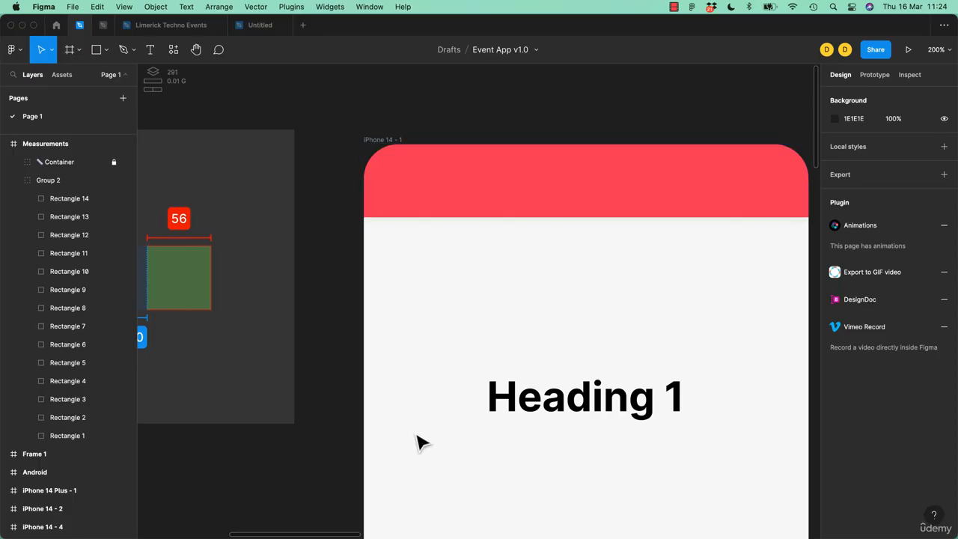
key("shift+1")
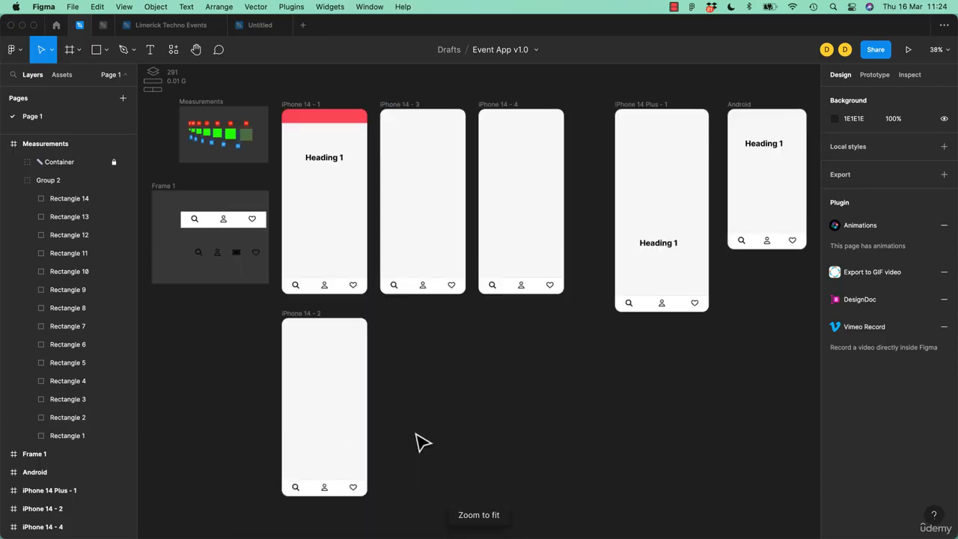
left_click(342, 296)
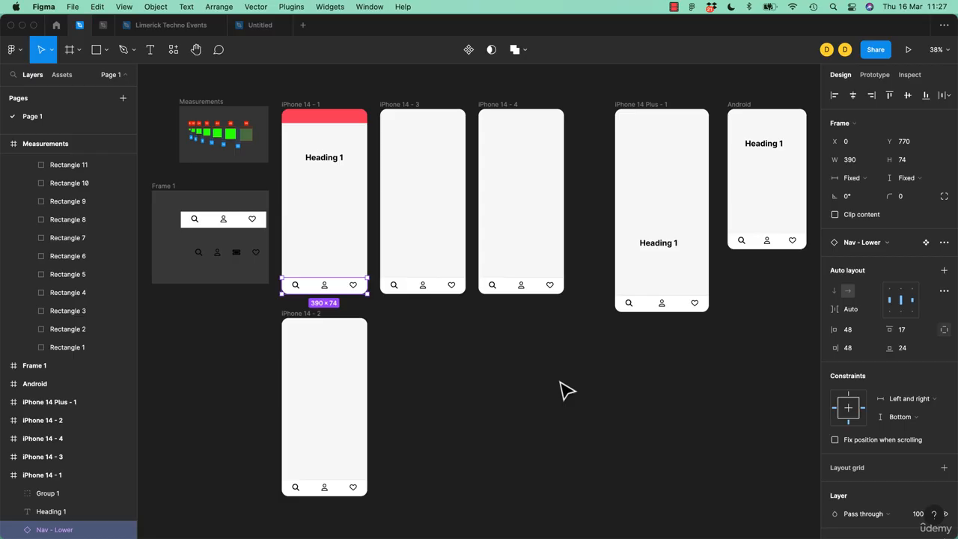
key("super+slash")
type("same")
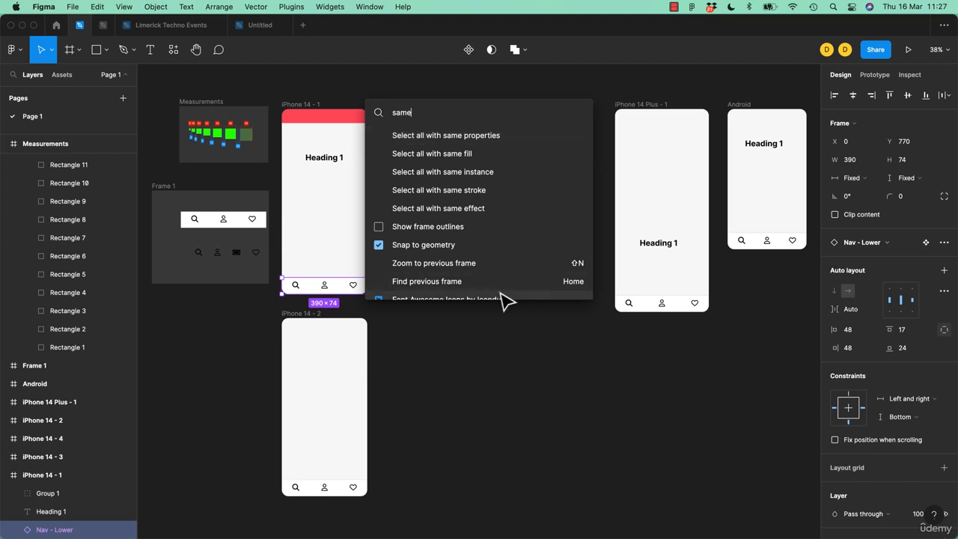
left_click(418, 142)
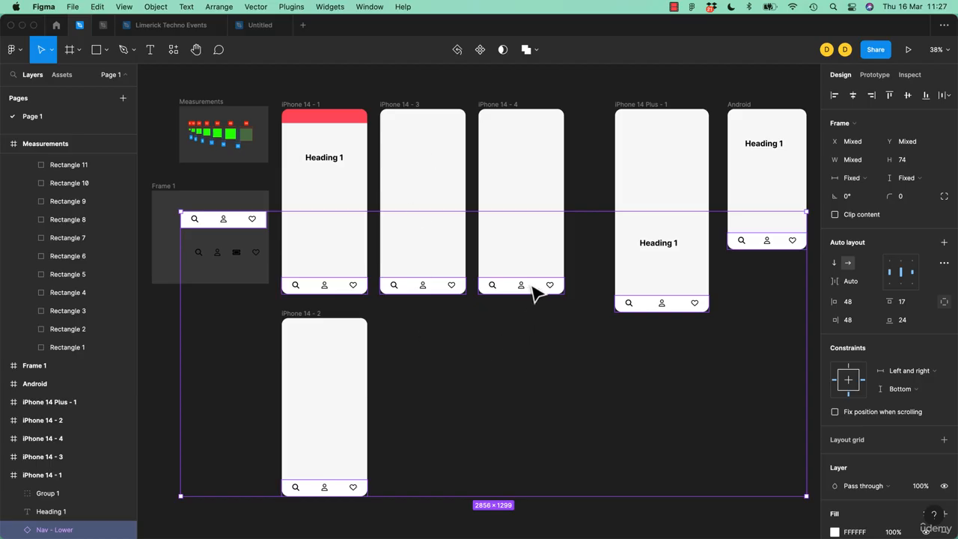
Step: Try moving the selected navigation bars and recolouring them magenta E50DF8, undoing each change, and clear the selection
left_click_drag(531, 285, 571, 368)
key("super+z")
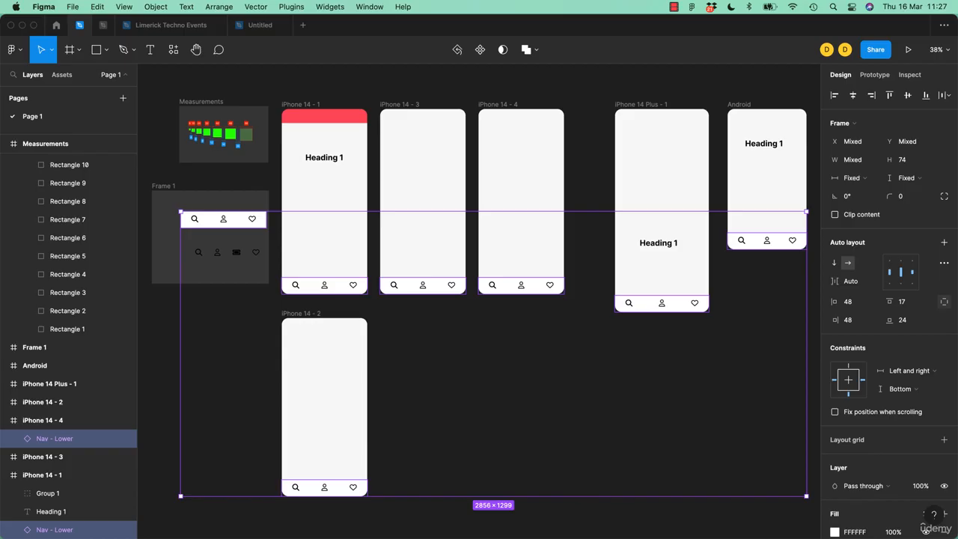
left_click(834, 532)
left_click_drag(773, 404, 792, 403)
left_click(813, 258)
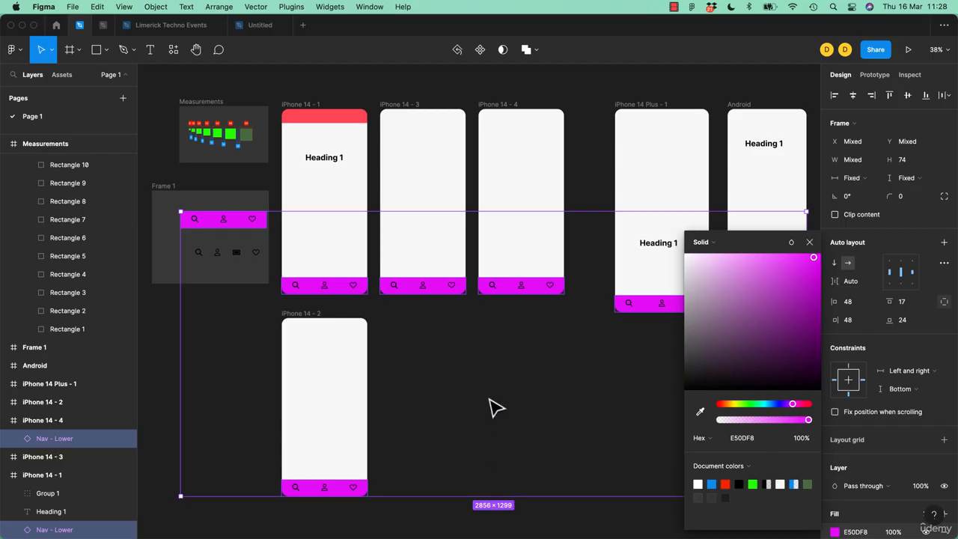
key("super+z")
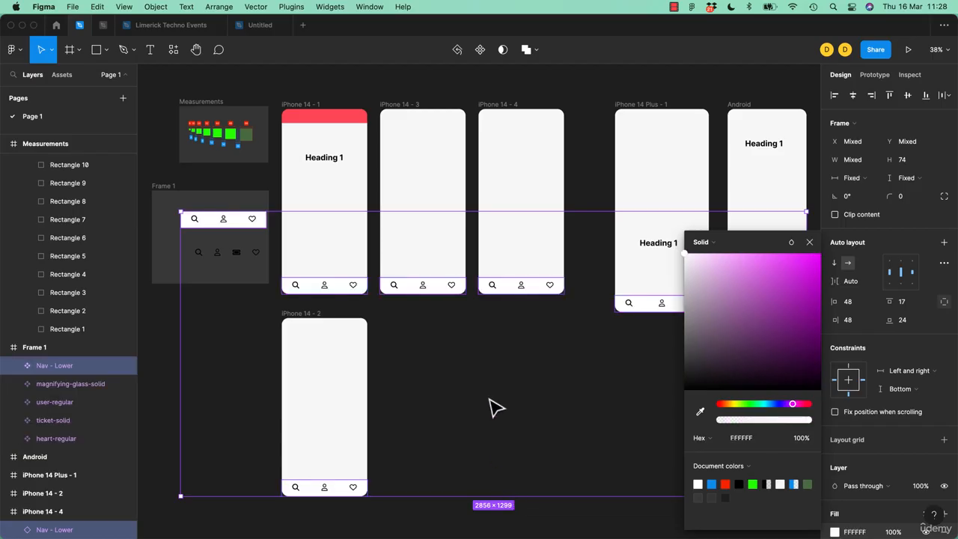
left_click(486, 399)
Step: Select all layers with the same properties as the Heading 1 text in iPhone 14 - 1, and repeat from that heading
left_click(337, 166)
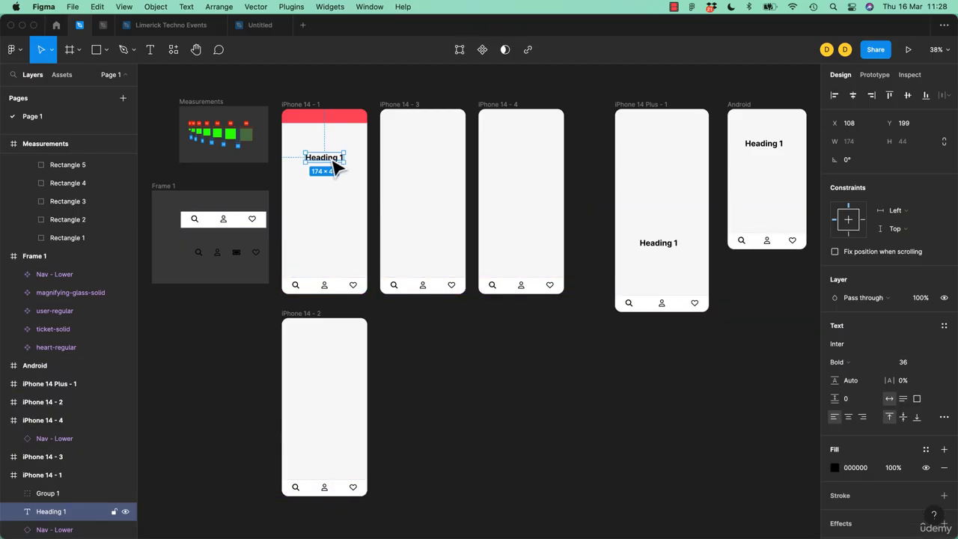
key("super+slash")
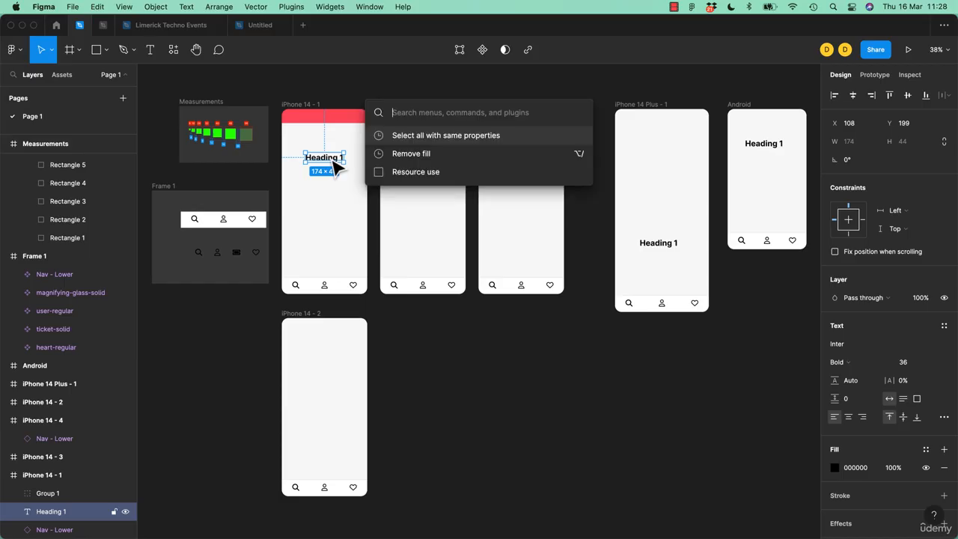
key("Return")
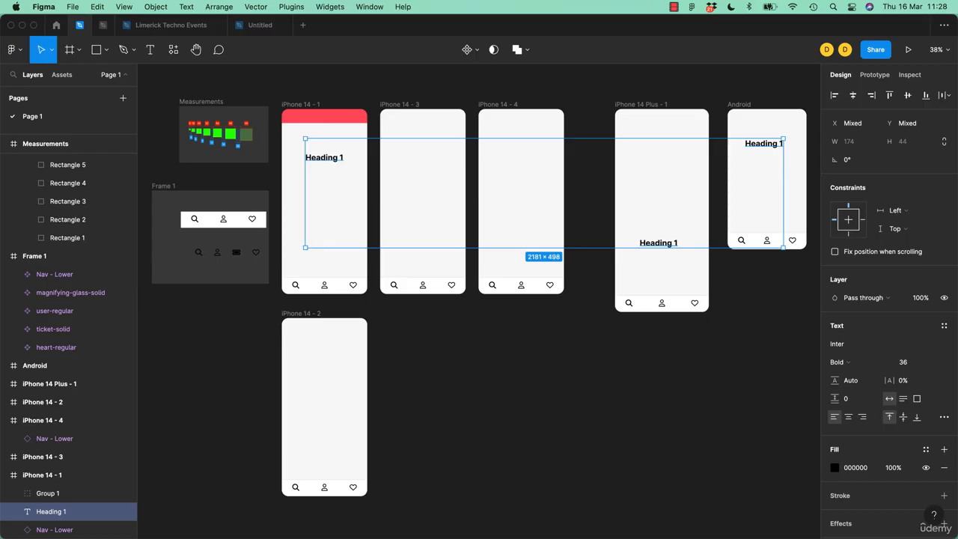
left_click(324, 157)
key("super+slash")
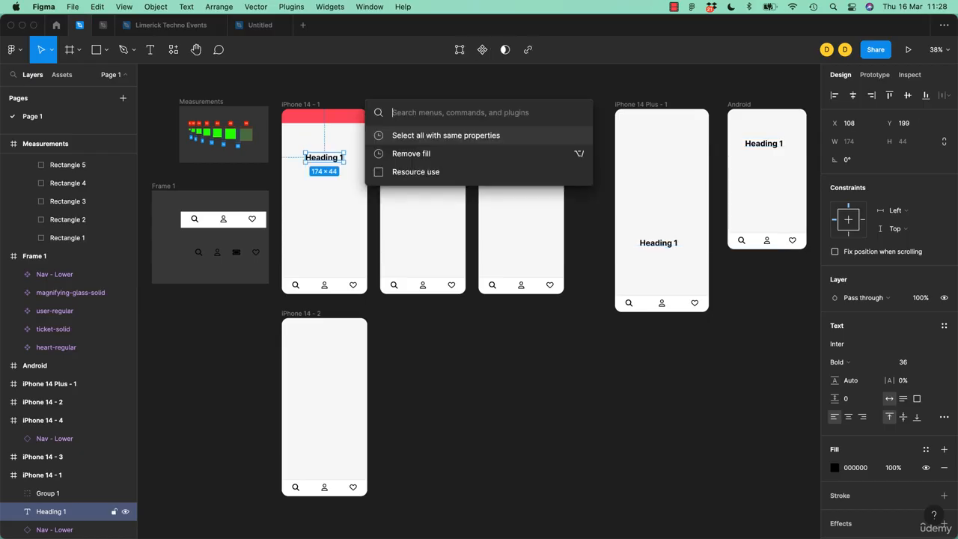
key("Down")
key("Up")
key("Return")
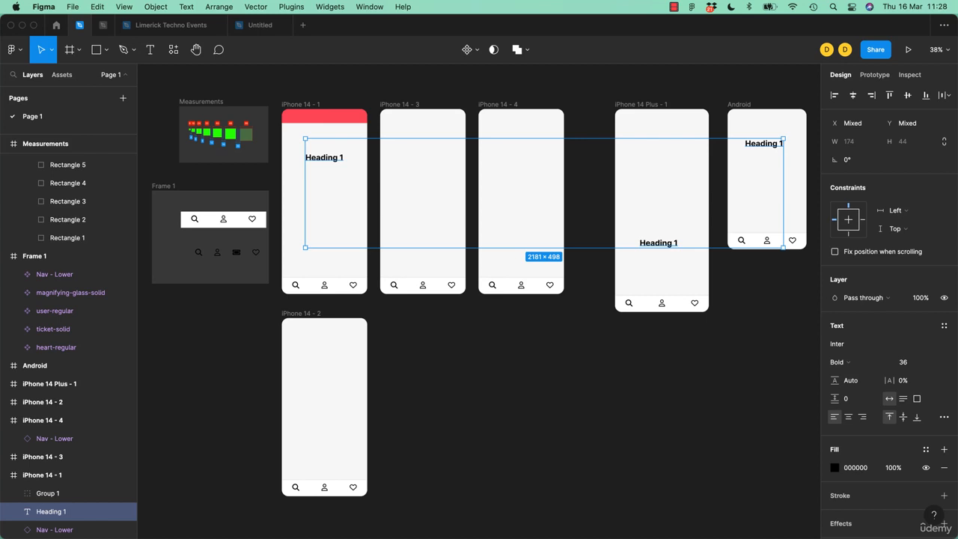